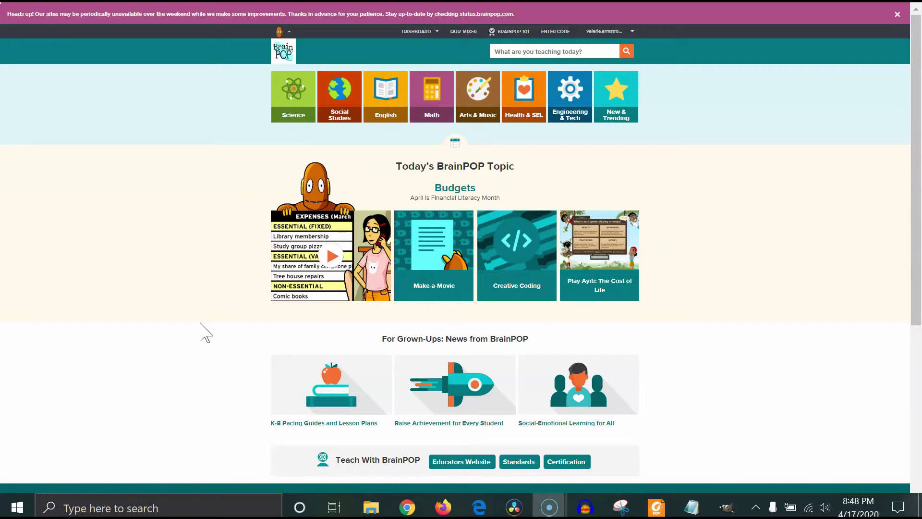
- Open the Teacher Dashboard from the DASHBOARD menu
{"action": "left_click", "coordinate": [435, 33]}
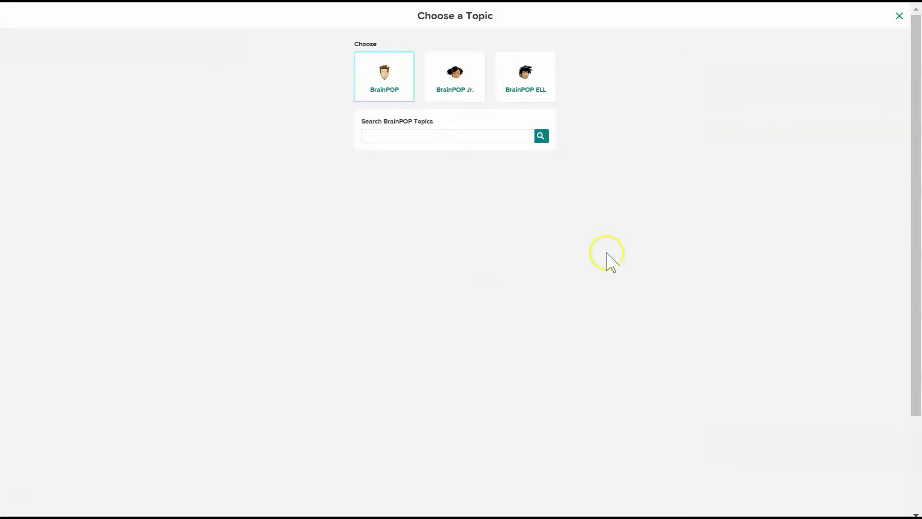
- Search BrainPOP topics for 'rounding' and pick the Rounding topic for the new assignment
{"action": "left_click", "coordinate": [407, 136]}
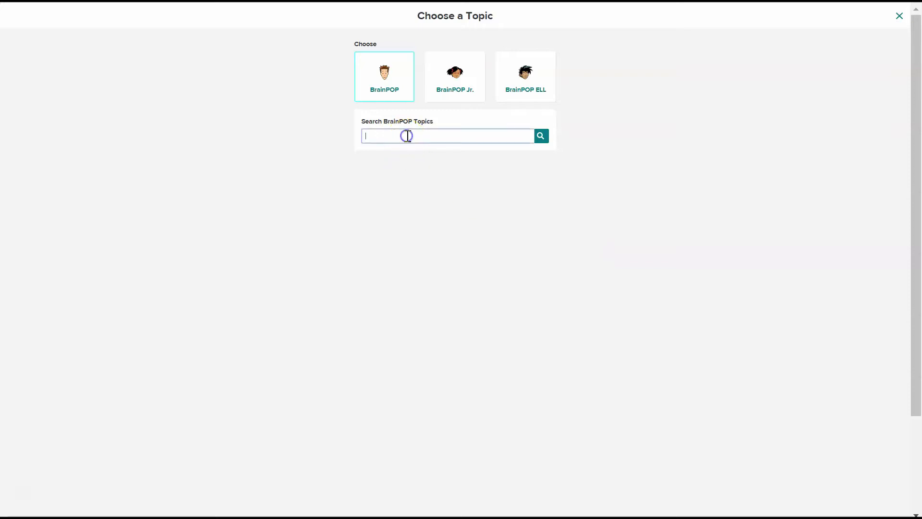
{"action": "type", "text": "rou"}
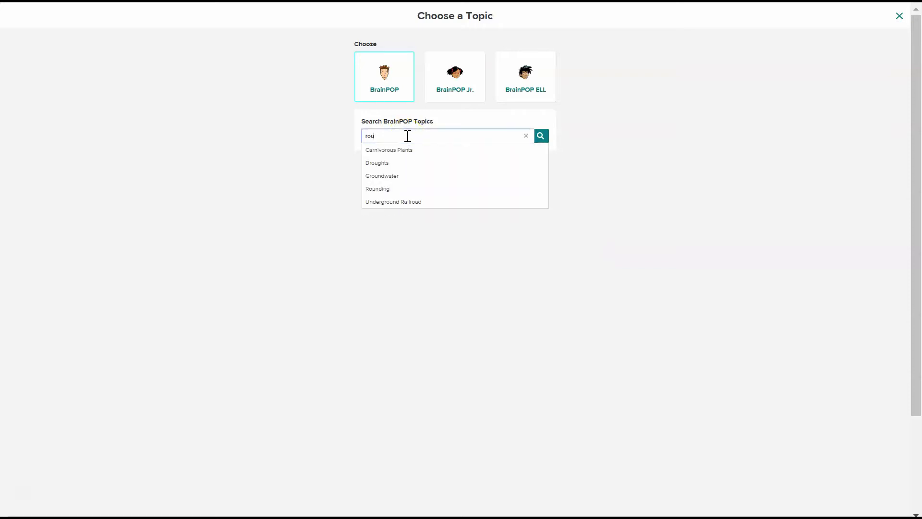
{"action": "type", "text": "ndin"}
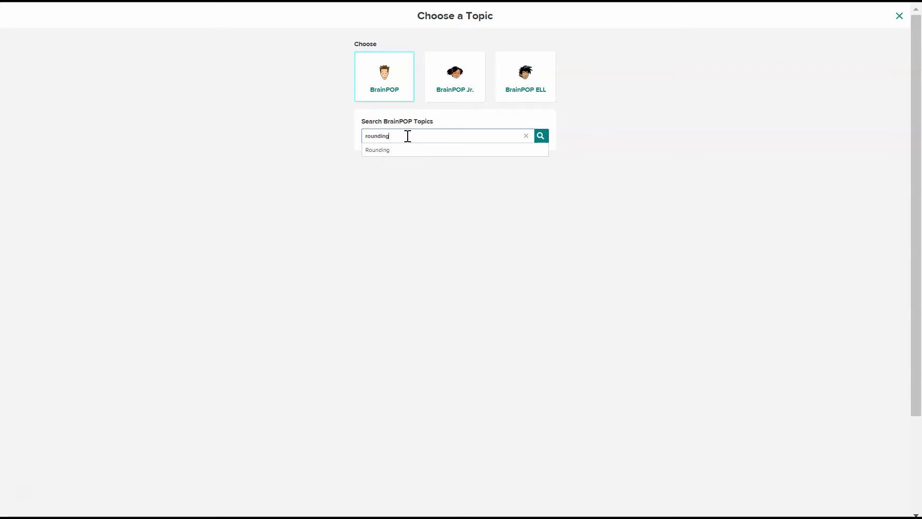
{"action": "type", "text": "g"}
{"action": "left_click", "coordinate": [542, 136]}
{"action": "left_click", "coordinate": [542, 137]}
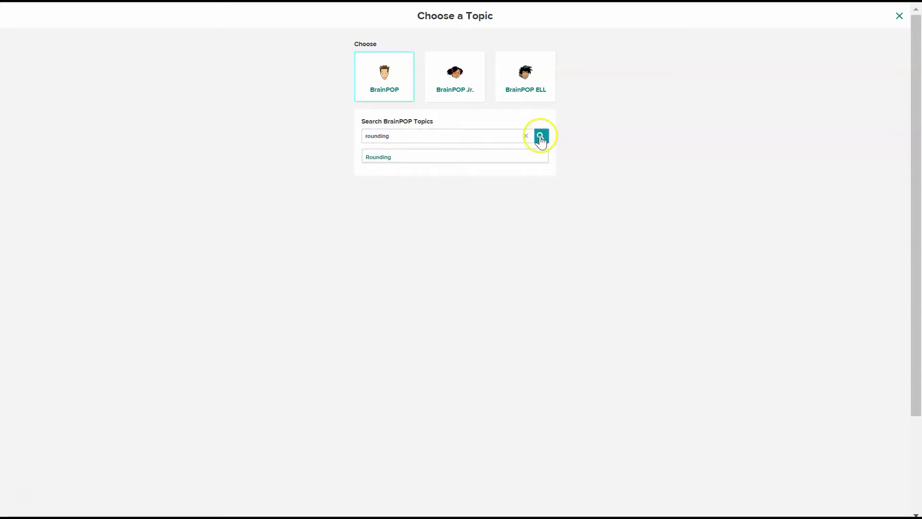
{"action": "left_click", "coordinate": [488, 157]}
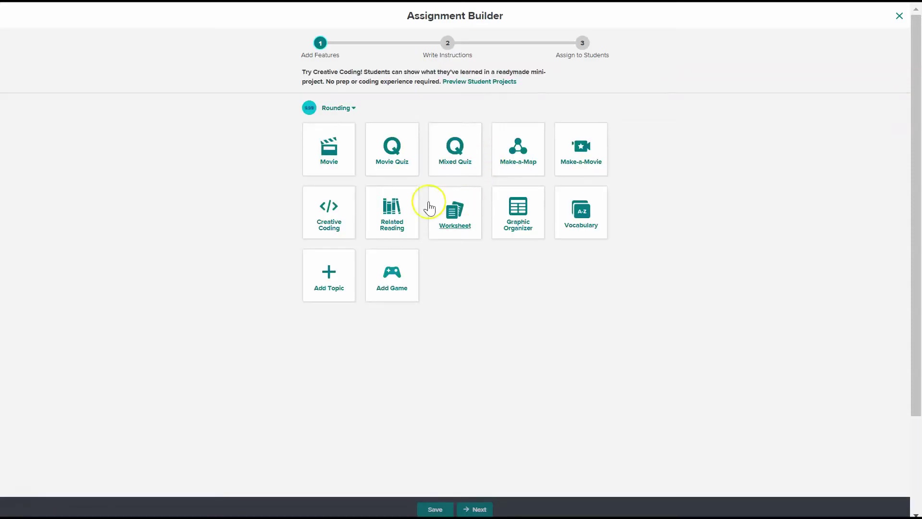
- Add the Movie, Vocabulary and Related Reading tiles and continue to instructions
{"action": "left_click", "coordinate": [321, 160]}
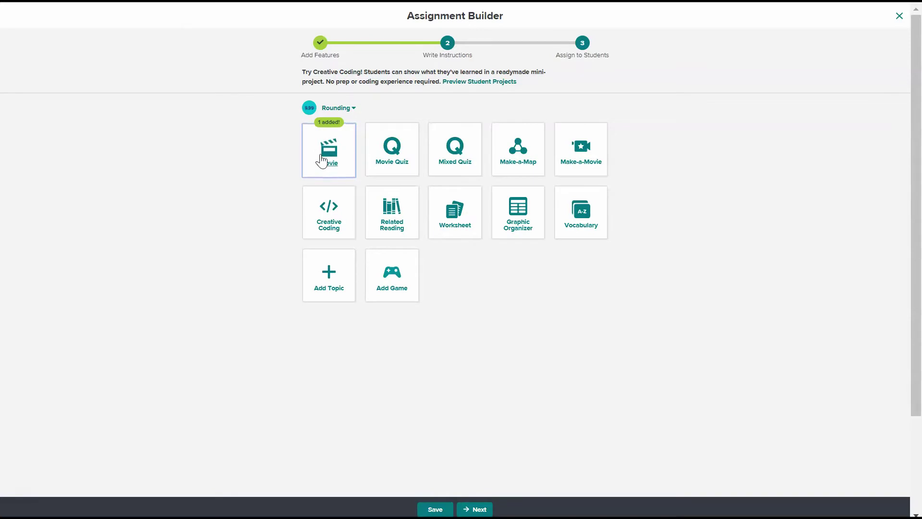
{"action": "left_click", "coordinate": [583, 220]}
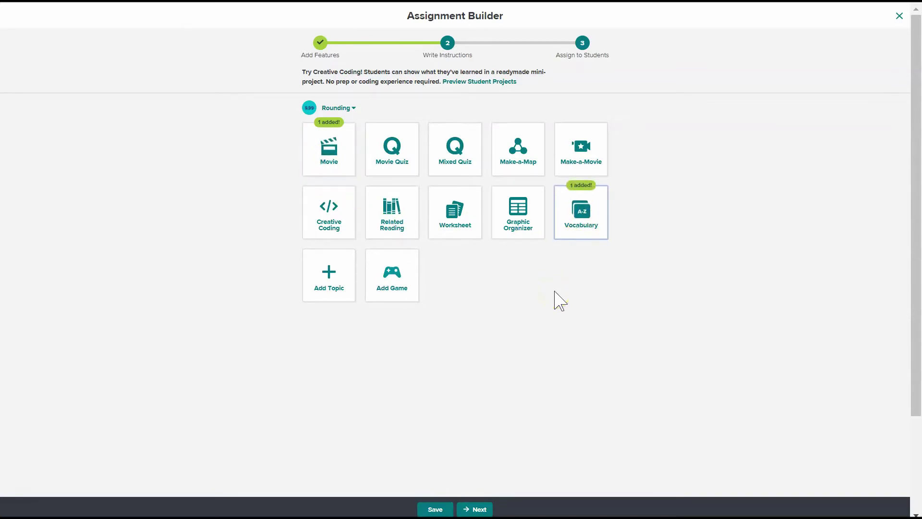
{"action": "left_click", "coordinate": [393, 209]}
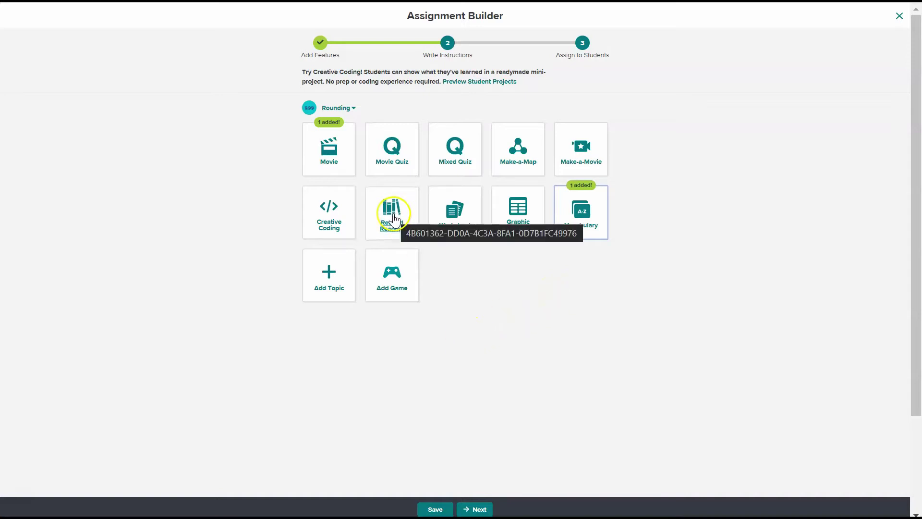
{"action": "left_click", "coordinate": [464, 266]}
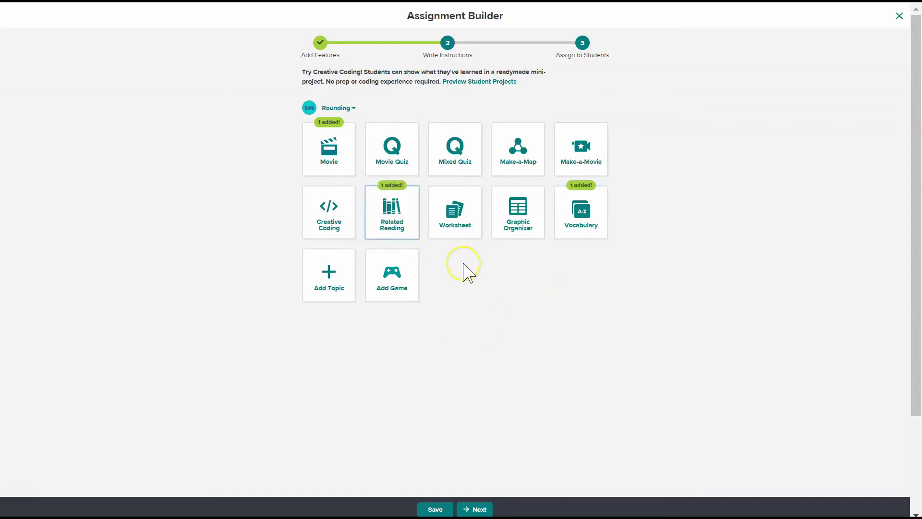
{"action": "left_click", "coordinate": [480, 508]}
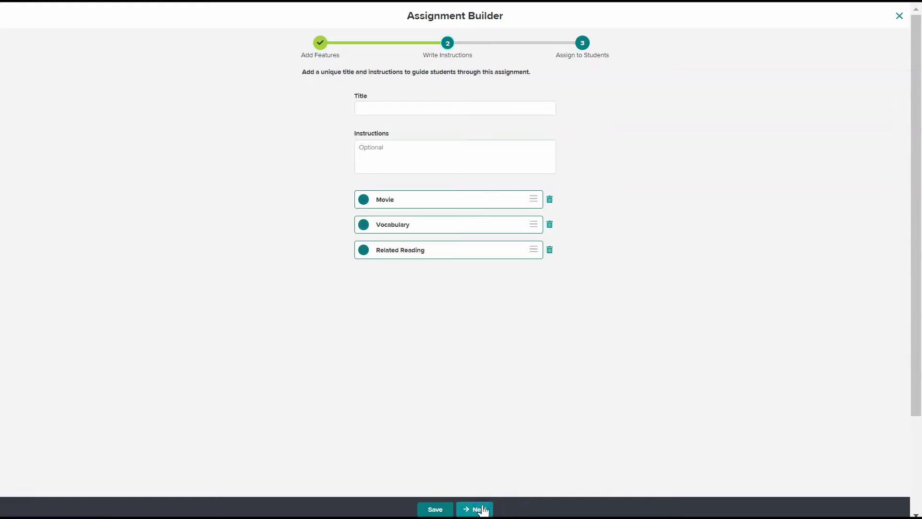
- Title the assignment 'Rounding Assignment'
{"action": "left_click", "coordinate": [417, 180]}
{"action": "left_click", "coordinate": [429, 106]}
{"action": "type", "text": "R"}
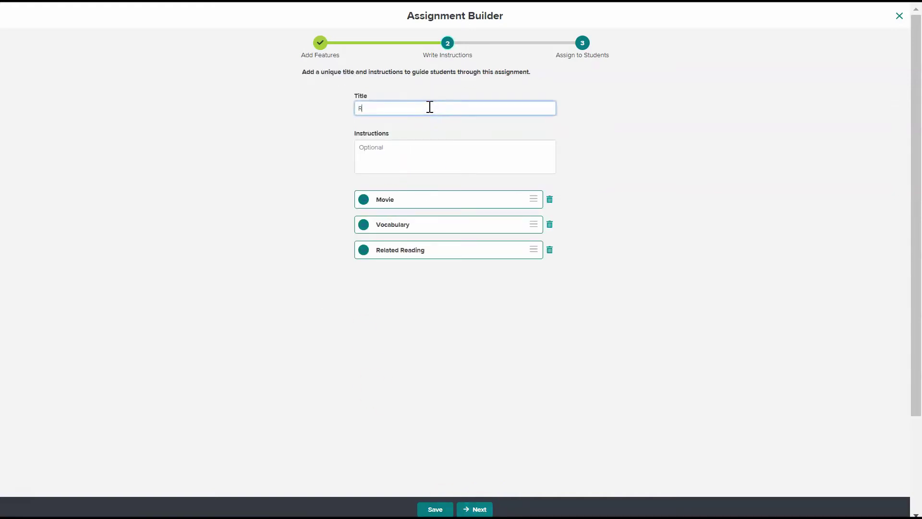
{"action": "type", "text": "ounding Assignment"}
- Write student instructions to watch the video, do the related reading and define vocabulary, then continue
{"action": "left_click", "coordinate": [421, 168]}
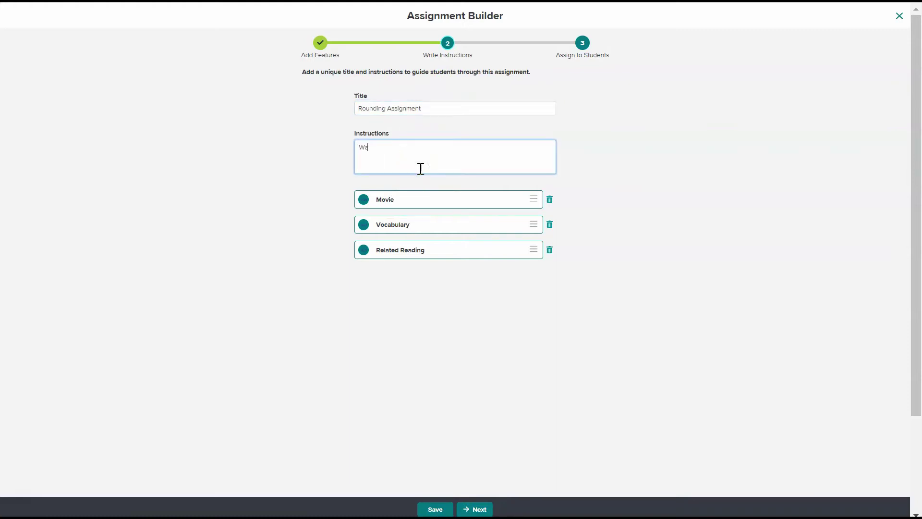
{"action": "type", "text": "Watch the video; and complete the related reading; then use what you learned to define the vocabulary terms. Don't forget to press save if you leave the vocabulary page for any reason"}
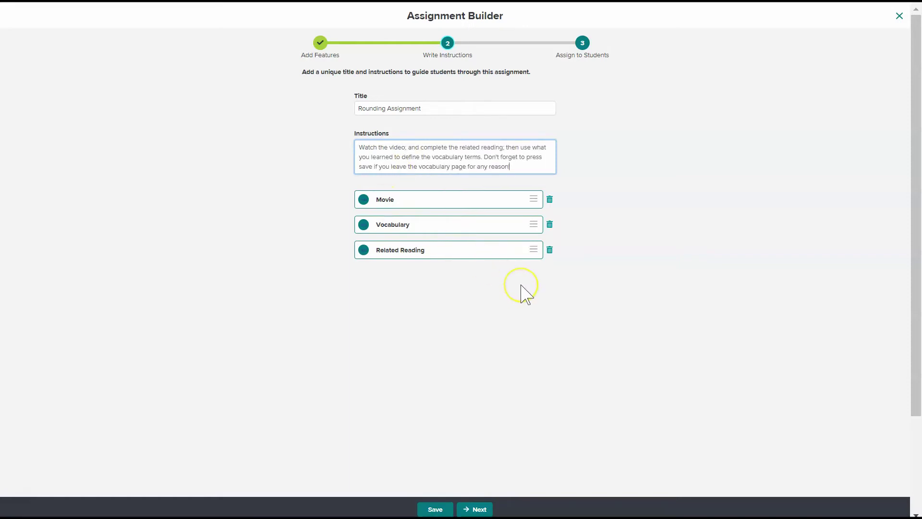
{"action": "type", "text": "!"}
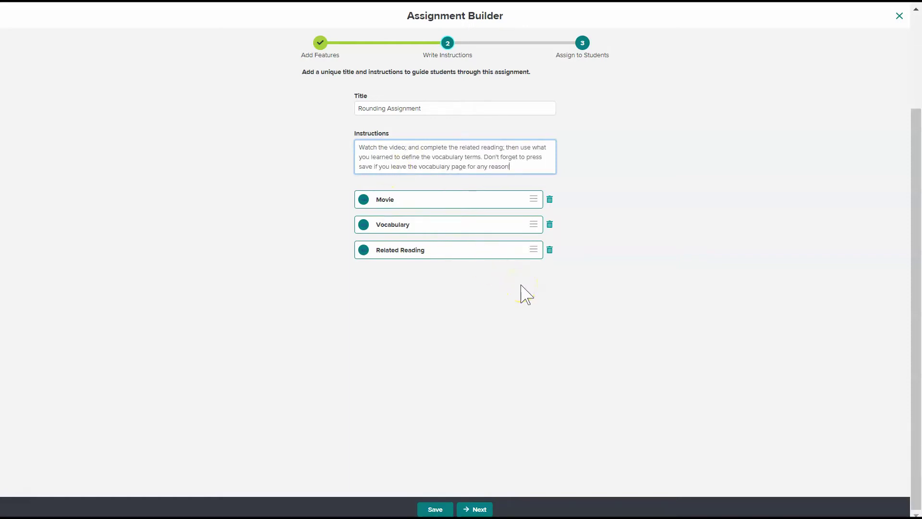
{"action": "left_click", "coordinate": [476, 509]}
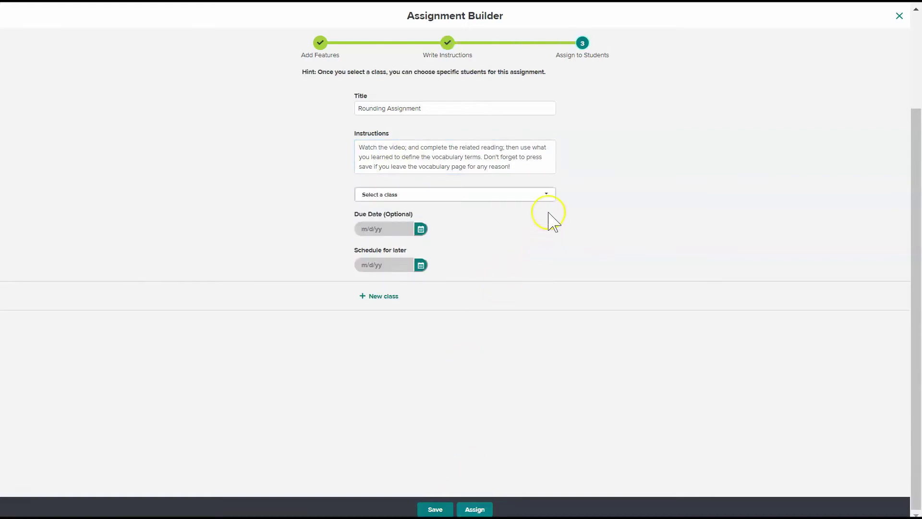
- Assign the work to Science Period 2 with a due date of April 20, 2020
{"action": "left_click", "coordinate": [547, 194]}
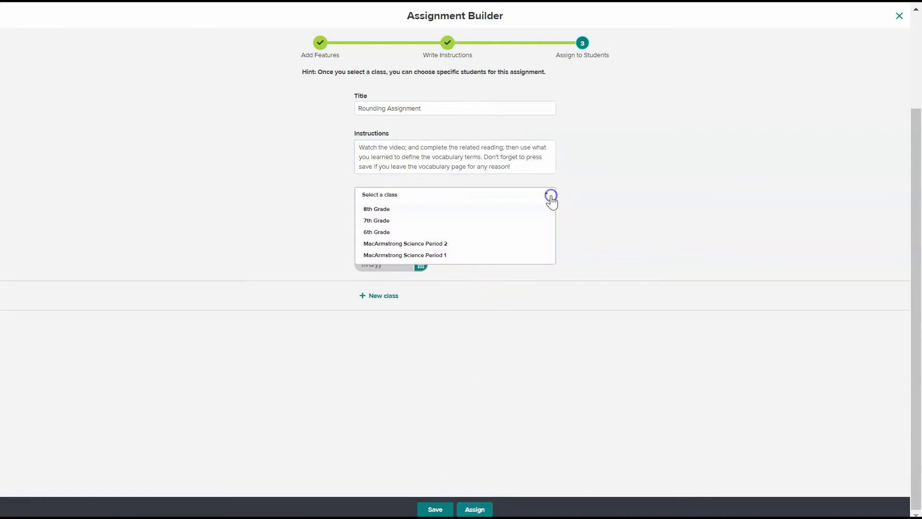
{"action": "left_click", "coordinate": [455, 244]}
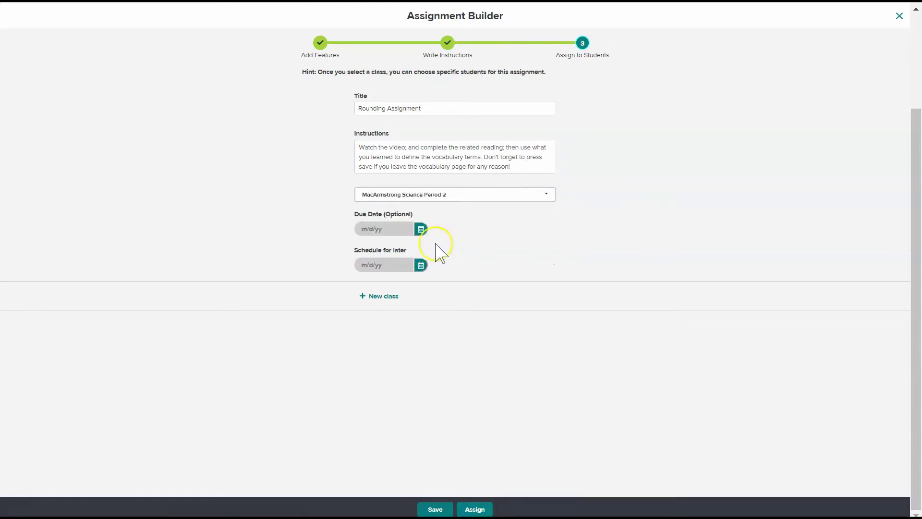
{"action": "left_click", "coordinate": [421, 228]}
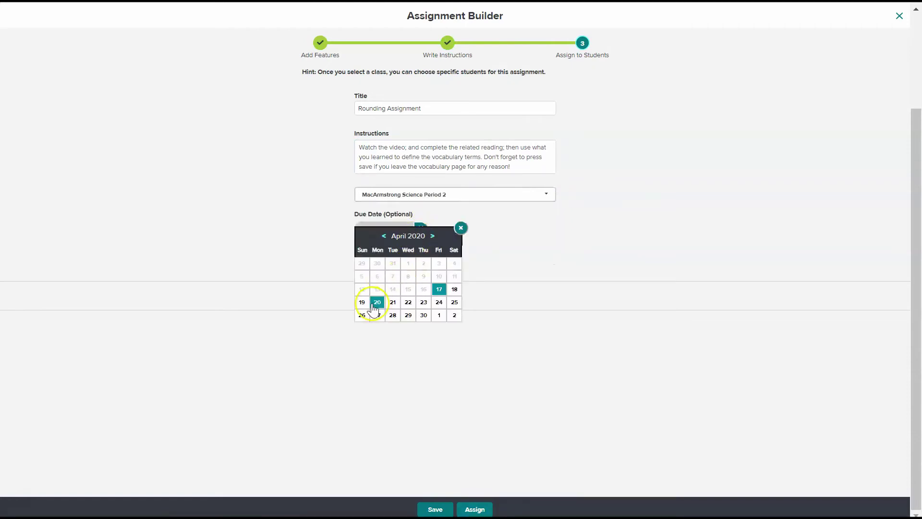
{"action": "left_click", "coordinate": [375, 304]}
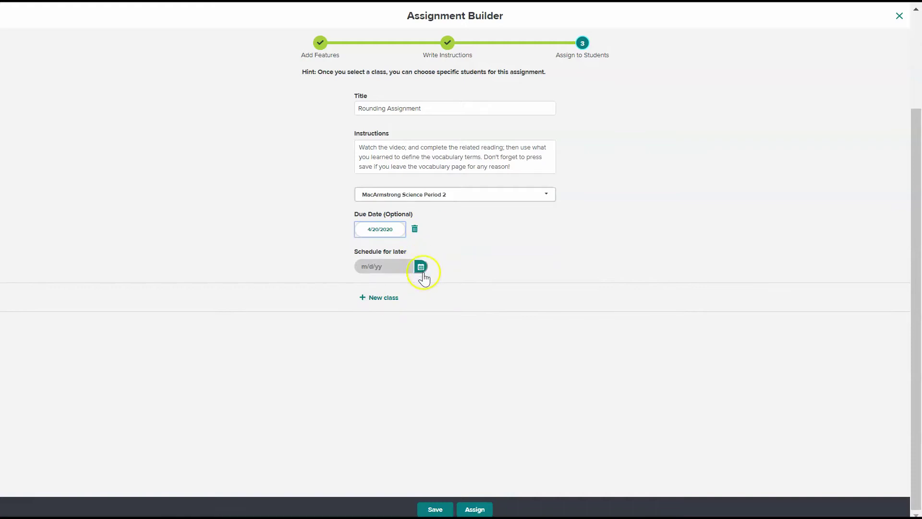
- Add Science Period 1, also due April 20, and assign to both classes
{"action": "left_click", "coordinate": [381, 298]}
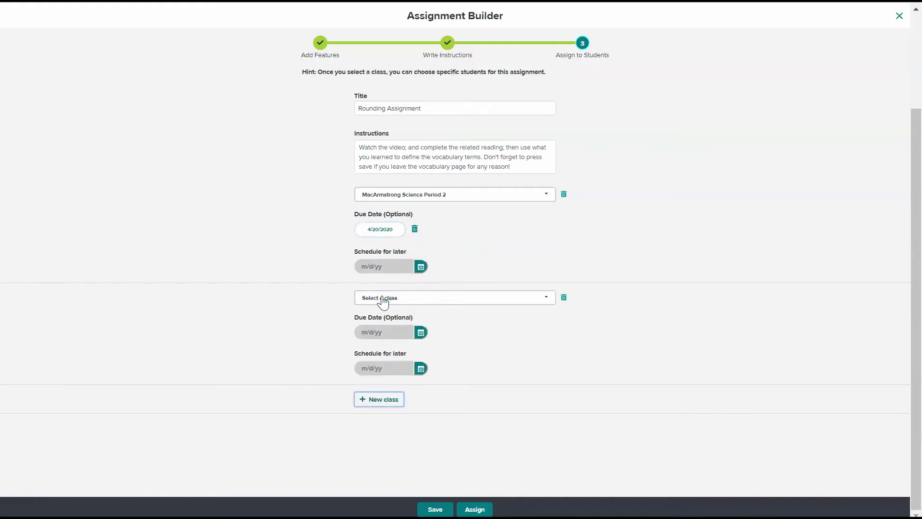
{"action": "left_click", "coordinate": [546, 296]}
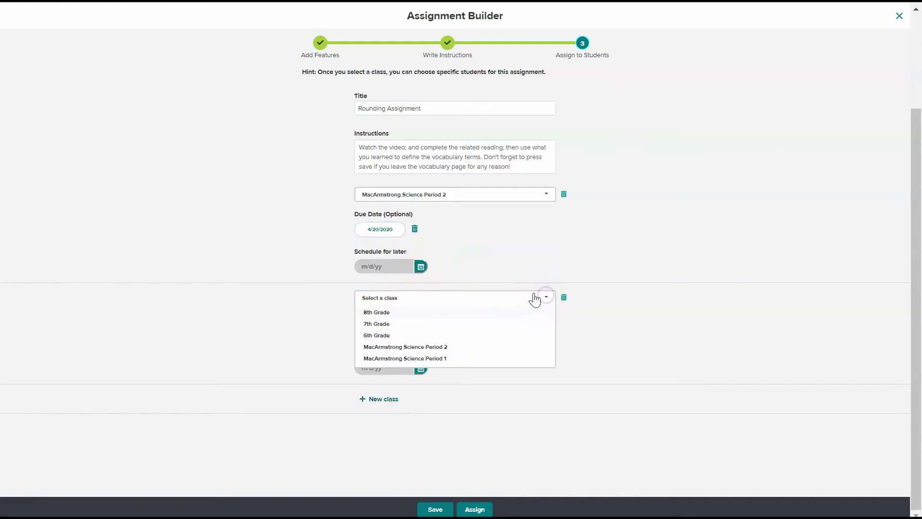
{"action": "left_click", "coordinate": [454, 360]}
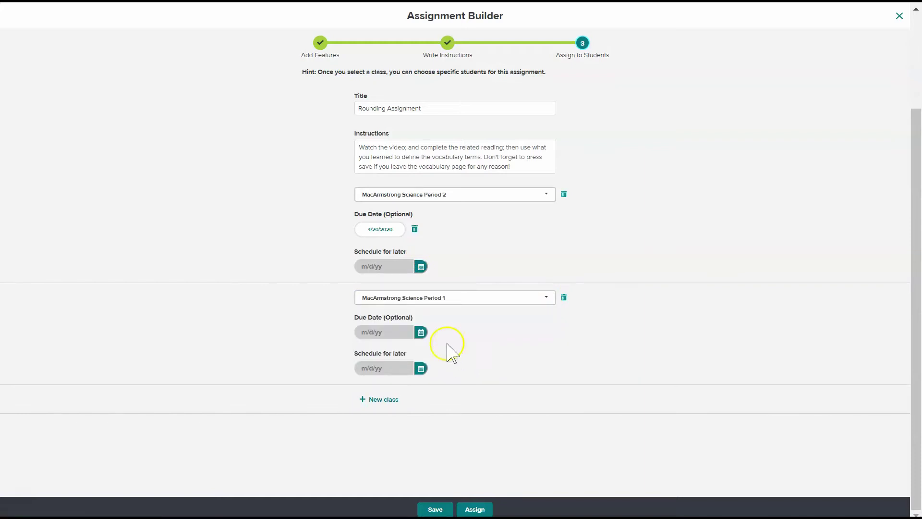
{"action": "left_click", "coordinate": [425, 336]}
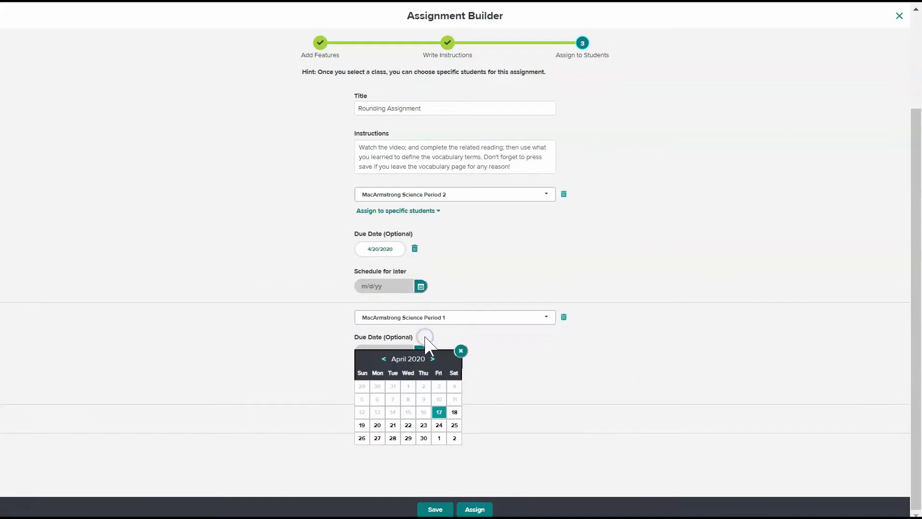
{"action": "left_click", "coordinate": [377, 426]}
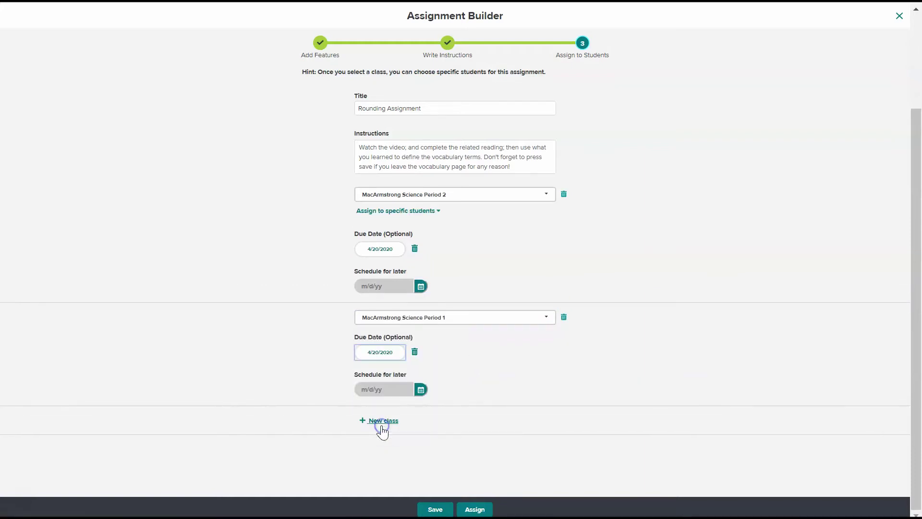
{"action": "left_click", "coordinate": [483, 511]}
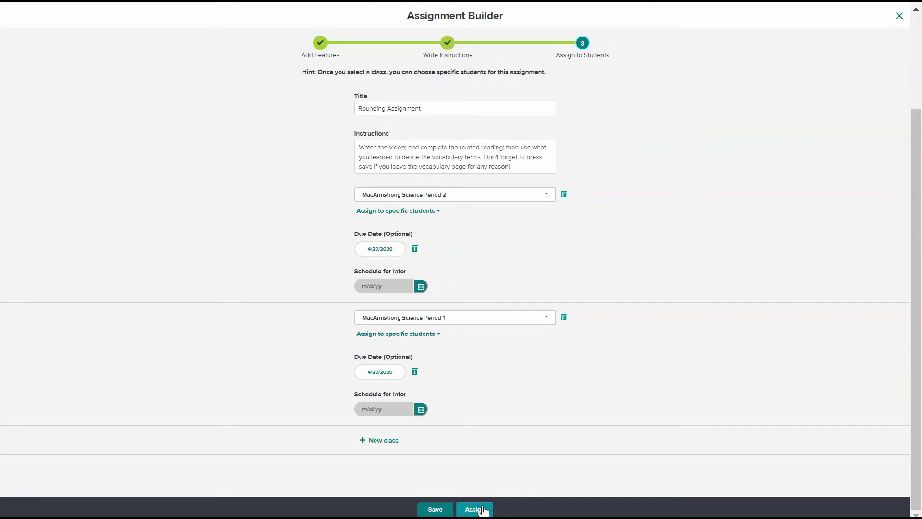
{"action": "left_click", "coordinate": [483, 511]}
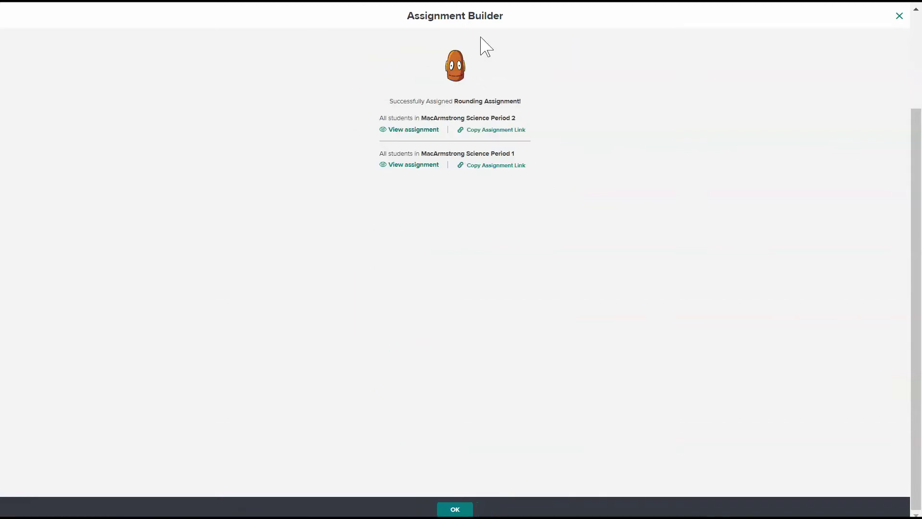
- Copy the Period 1 assignment link, close the success page and scroll to the dashboard top
{"action": "left_click", "coordinate": [497, 165]}
{"action": "left_click", "coordinate": [457, 509]}
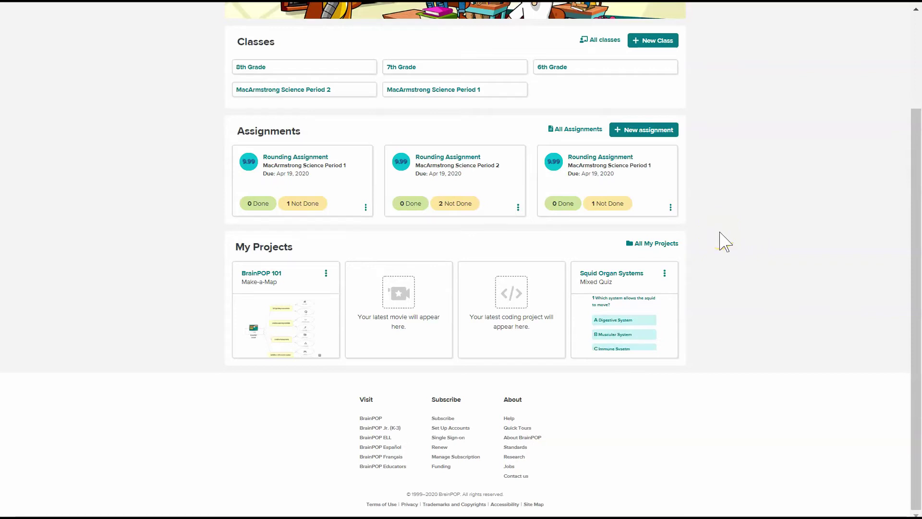
{"action": "left_click", "coordinate": [917, 296]}
{"action": "left_click_drag", "start_coordinate": [917, 296], "coordinate": [914, 144]}
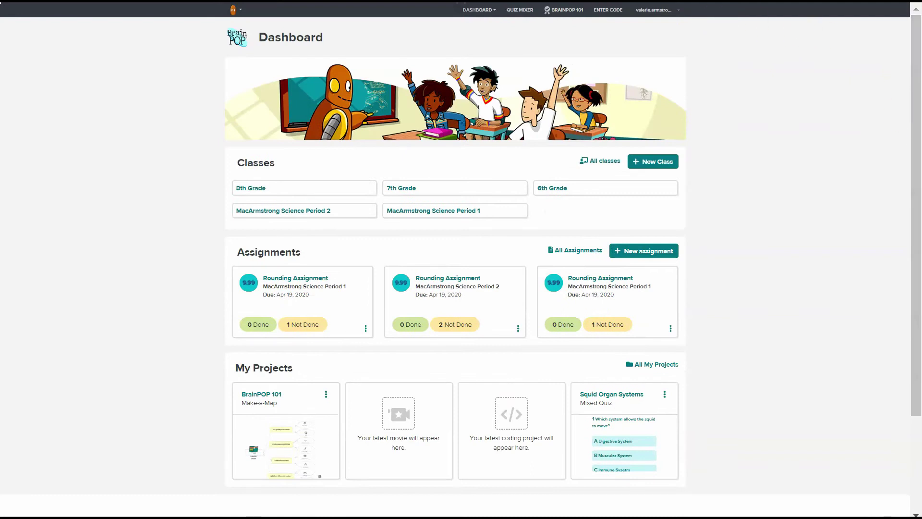
- Switch to the main BrainPOP site and search for 'Supreme Court'
{"action": "left_click", "coordinate": [231, 15]}
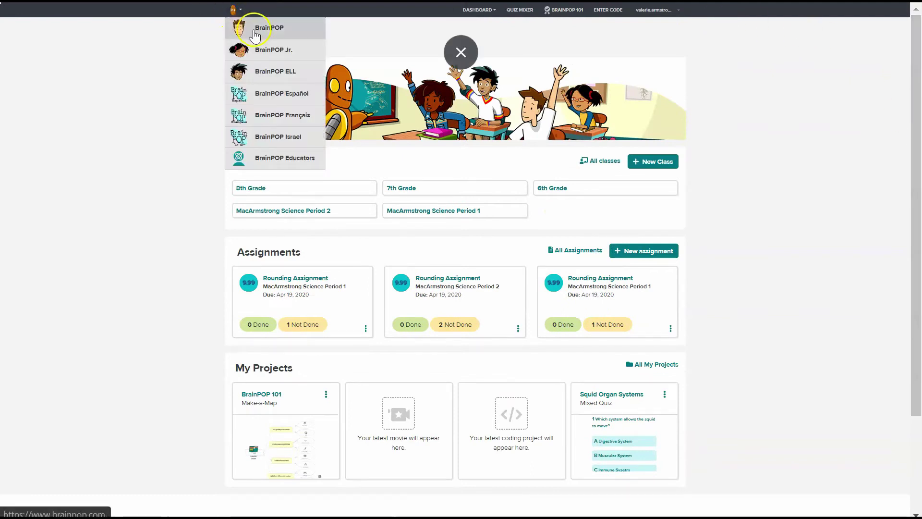
{"action": "left_click", "coordinate": [256, 30]}
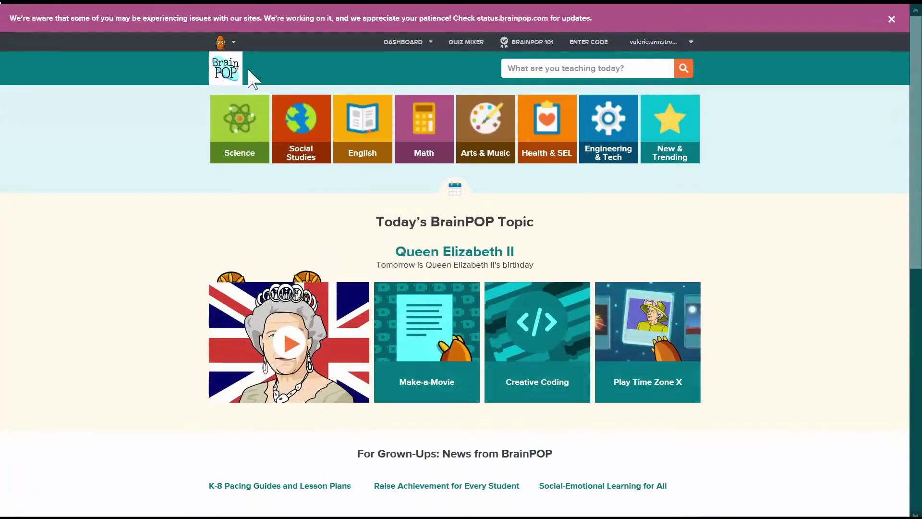
{"action": "left_click", "coordinate": [571, 68]}
{"action": "type", "text": "s"}
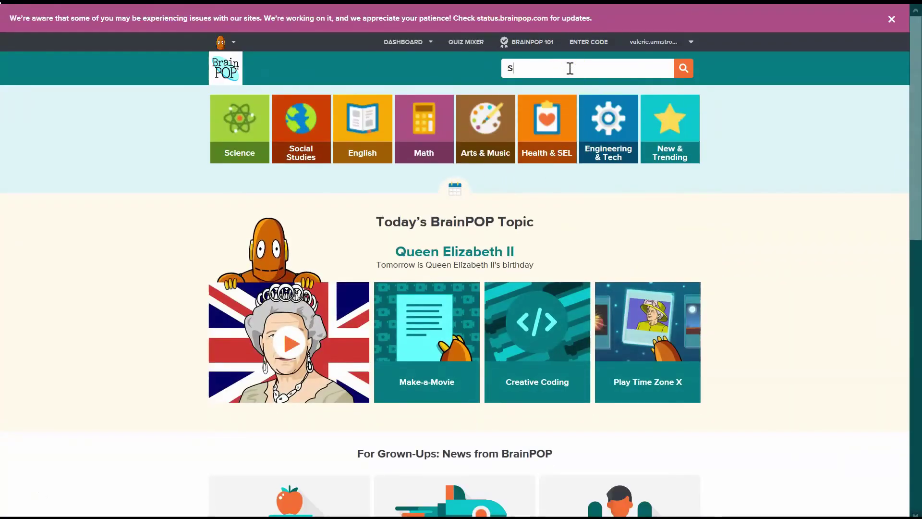
{"action": "type", "text": "upreme C"}
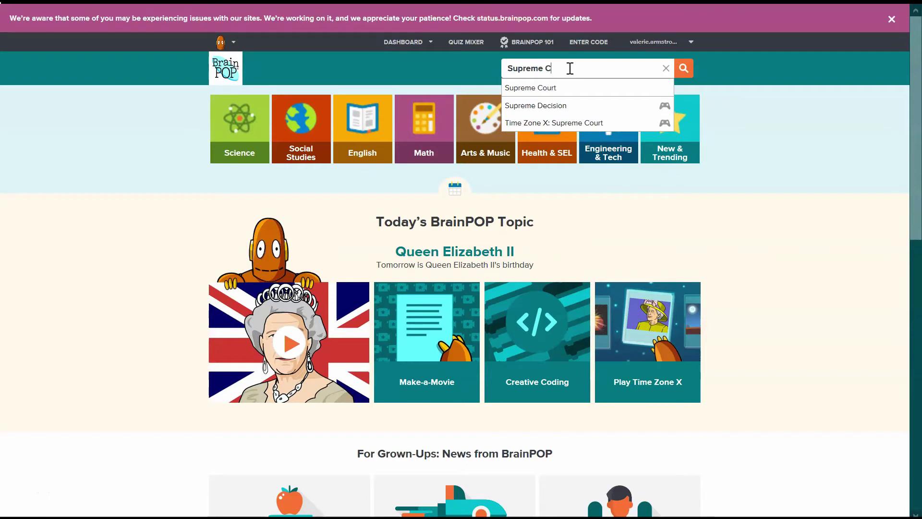
{"action": "type", "text": "ourt"}
{"action": "key", "text": "Return"}
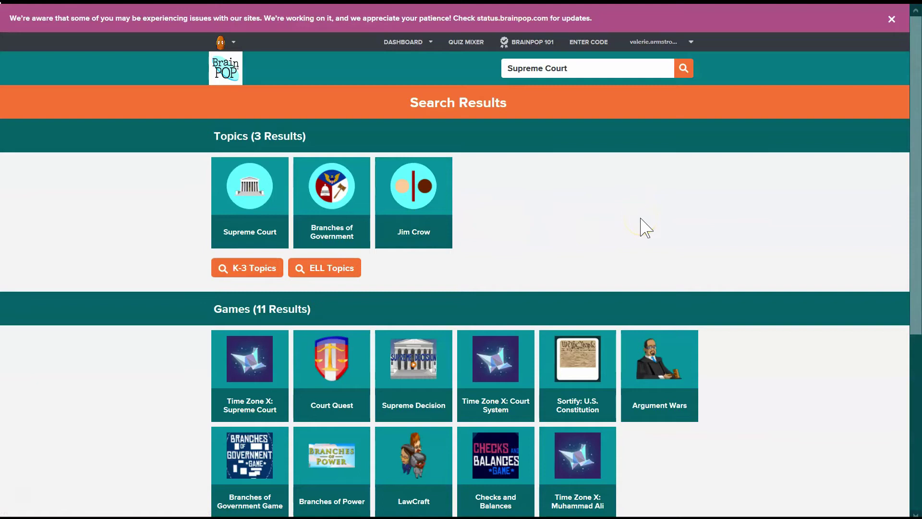
{"action": "left_click", "coordinate": [747, 247]}
{"action": "scroll", "coordinate": [755, 253], "scroll_direction": "down", "scroll_amount": 3}
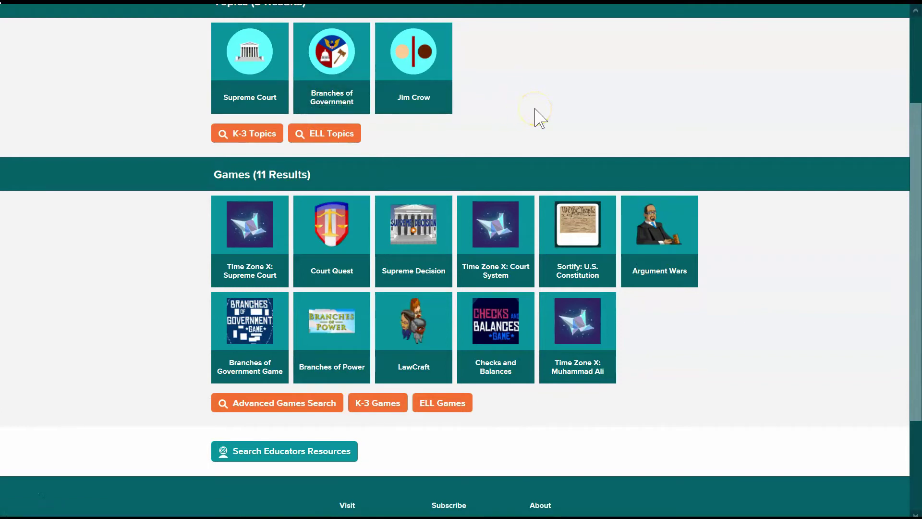
{"action": "scroll", "coordinate": [535, 109], "scroll_direction": "up", "scroll_amount": 1}
{"action": "scroll", "coordinate": [535, 109], "scroll_direction": "up", "scroll_amount": 1}
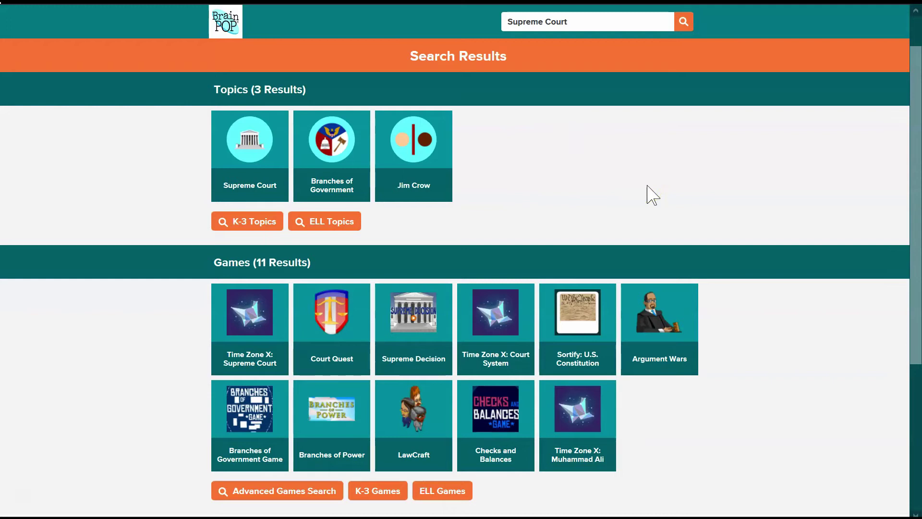
- Open the Argument Wars game page and scroll down to Teach with This Game
{"action": "left_click", "coordinate": [675, 334]}
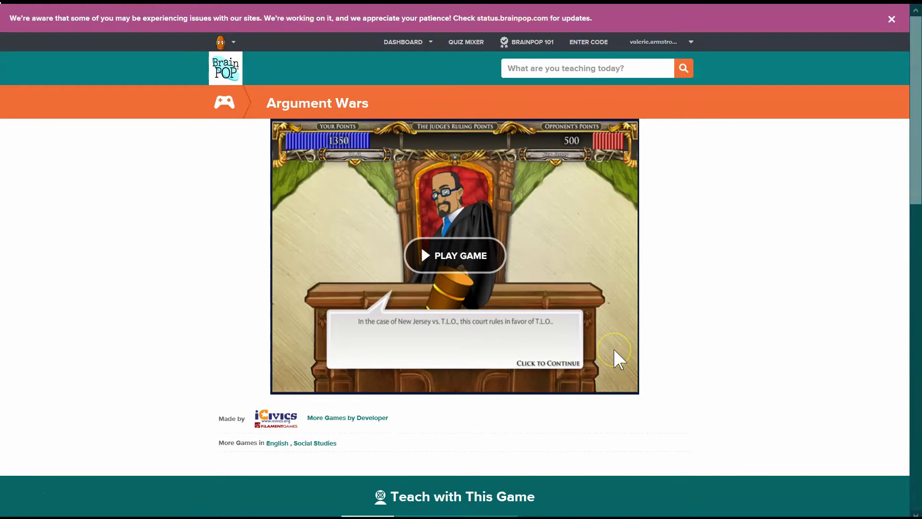
{"action": "scroll", "coordinate": [619, 358], "scroll_direction": "down", "scroll_amount": 1}
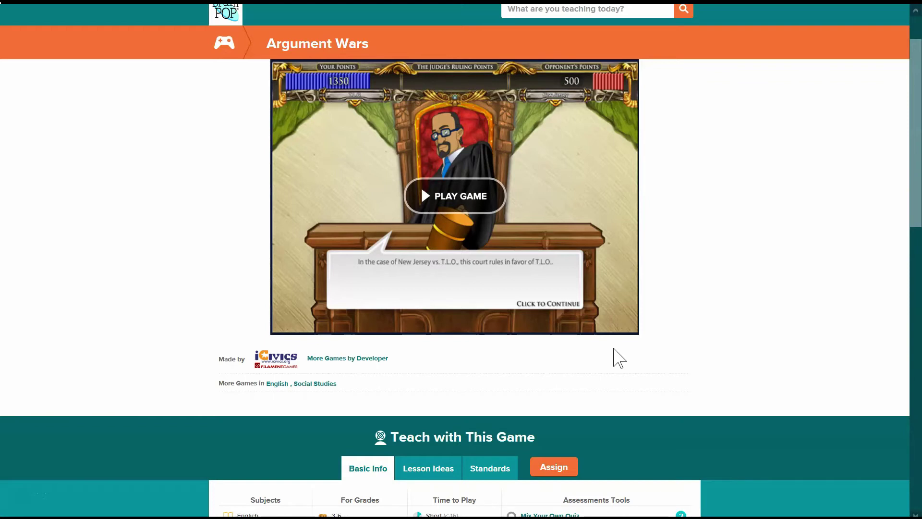
{"action": "scroll", "coordinate": [615, 356], "scroll_direction": "down", "scroll_amount": 1}
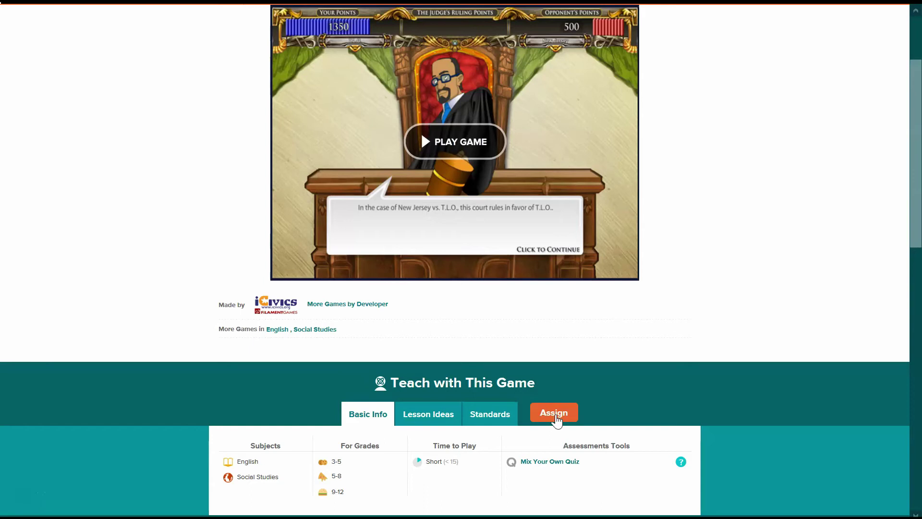
- Start an assignment for Argument Wars from the Teach with This Game section
{"action": "left_click", "coordinate": [556, 414]}
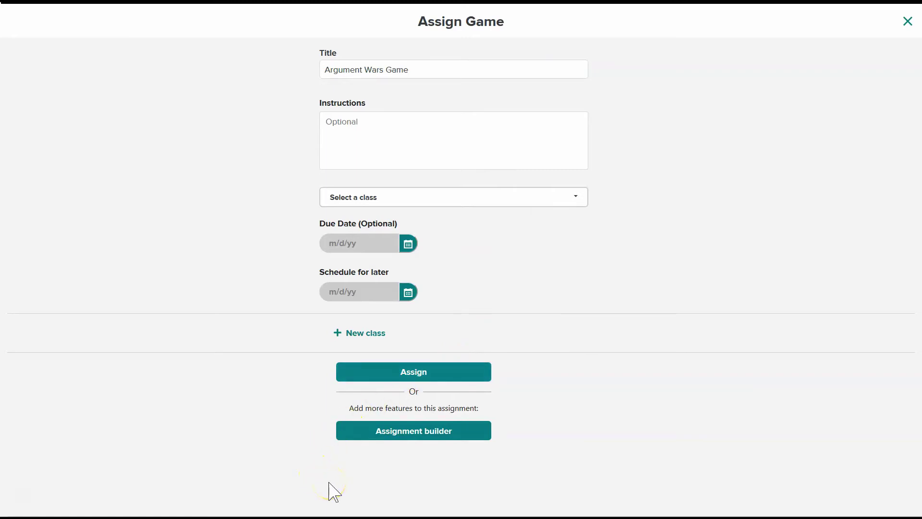
- Open the Assignment builder and attach the Supreme Court topic through topic search
{"action": "left_click", "coordinate": [410, 434]}
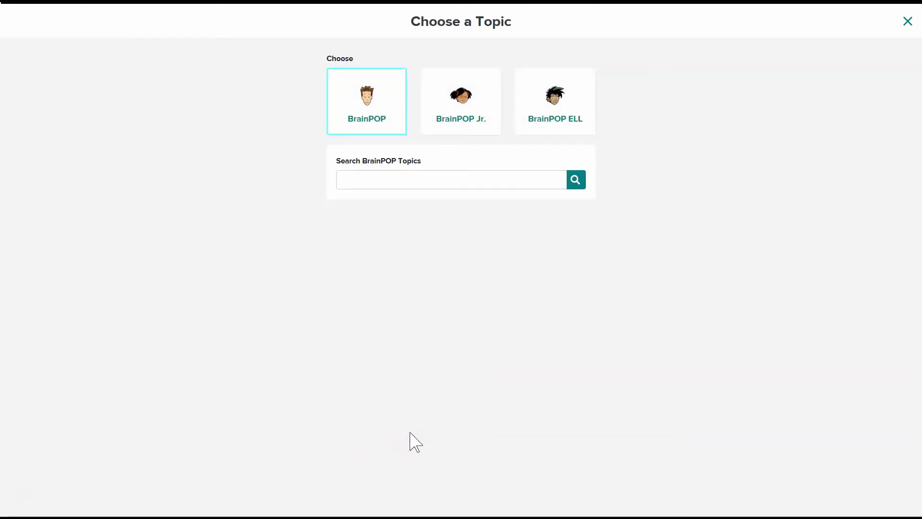
{"action": "left_click", "coordinate": [431, 179]}
{"action": "type", "text": "Supreme"}
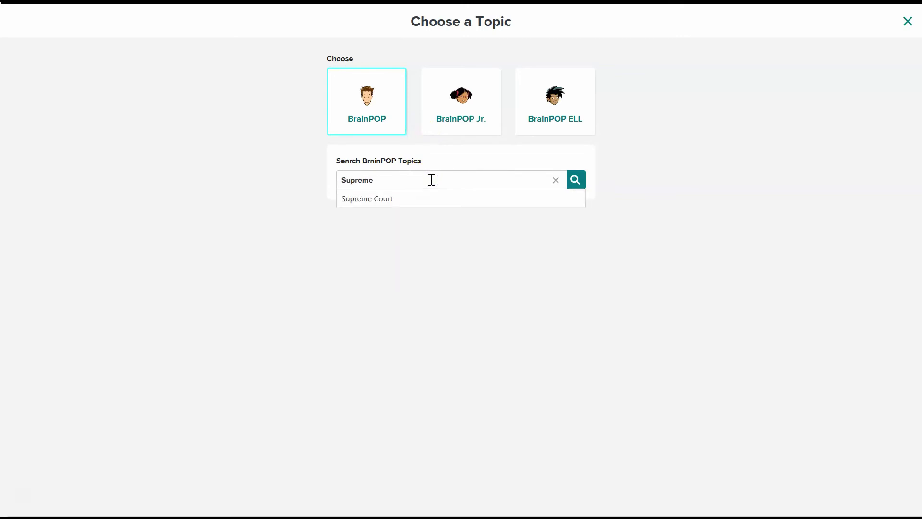
{"action": "type", "text": " Court "}
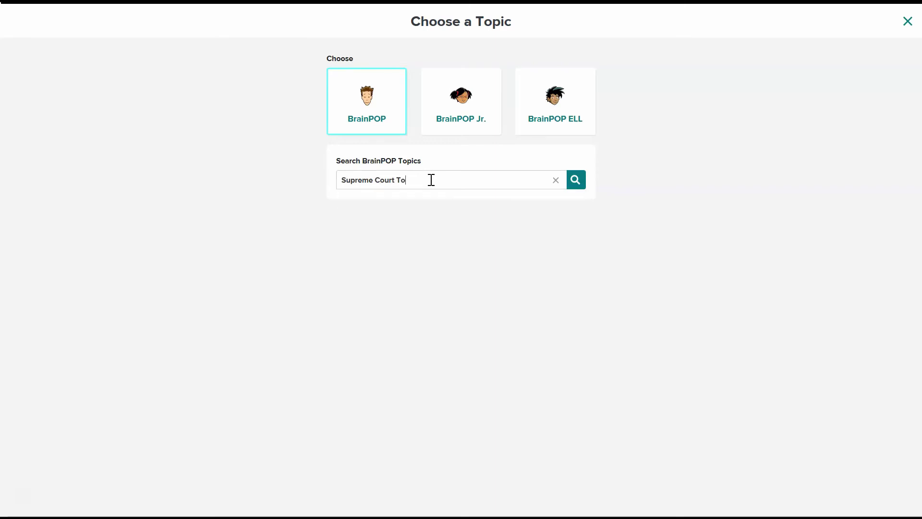
{"action": "type", "text": "To"}
{"action": "key", "text": "BackSpace"}
{"action": "key", "text": "BackSpace"}
{"action": "left_click", "coordinate": [384, 213]}
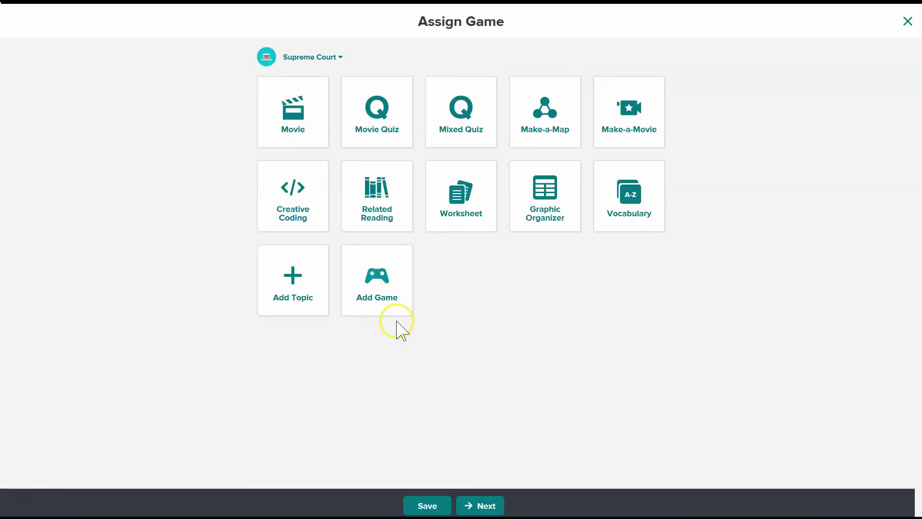
- Add the Argument Wars game and the Supreme Court movie to the assignment
{"action": "left_click", "coordinate": [386, 294]}
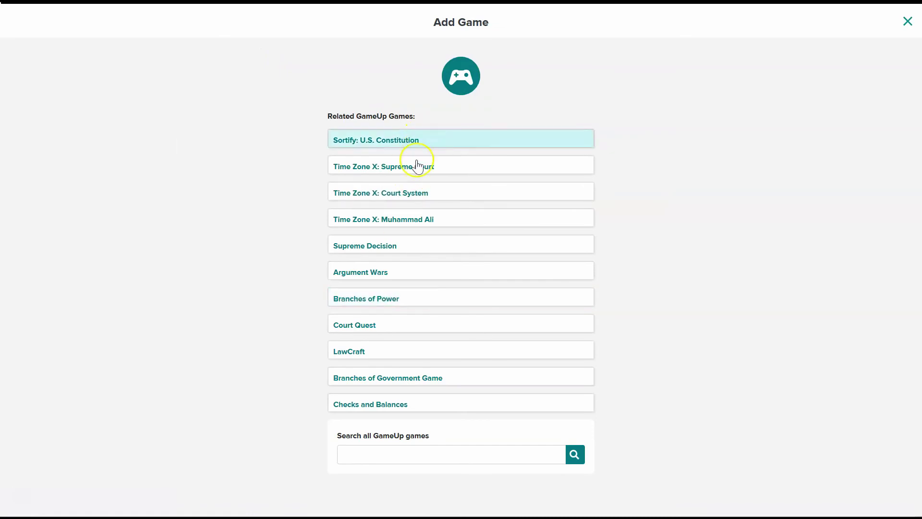
{"action": "left_click", "coordinate": [377, 268]}
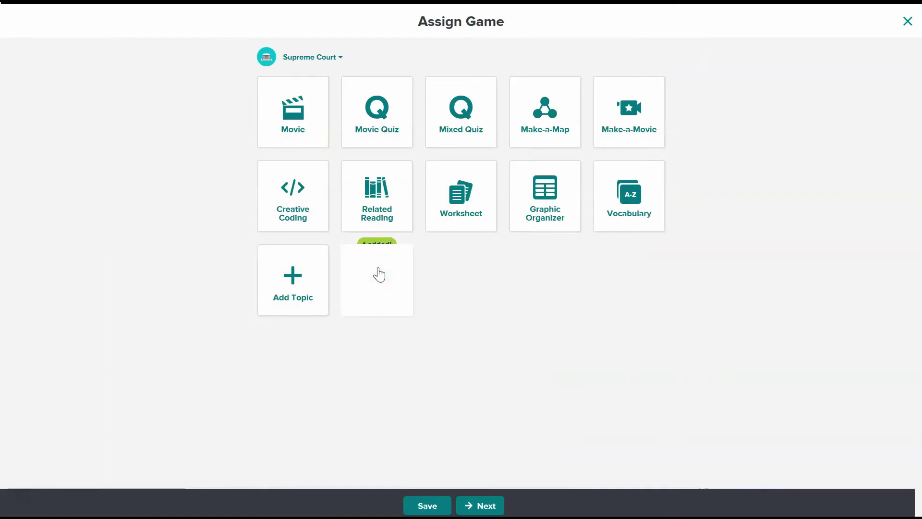
{"action": "left_click", "coordinate": [294, 118]}
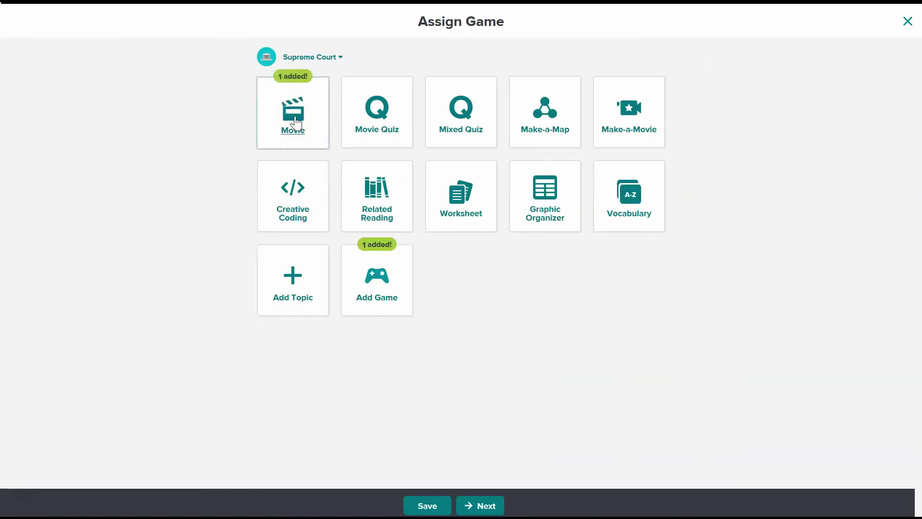
- Add the Movie Quiz as an ungraded review, plus Related Reading and the Graphic Organizer
{"action": "left_click", "coordinate": [387, 128]}
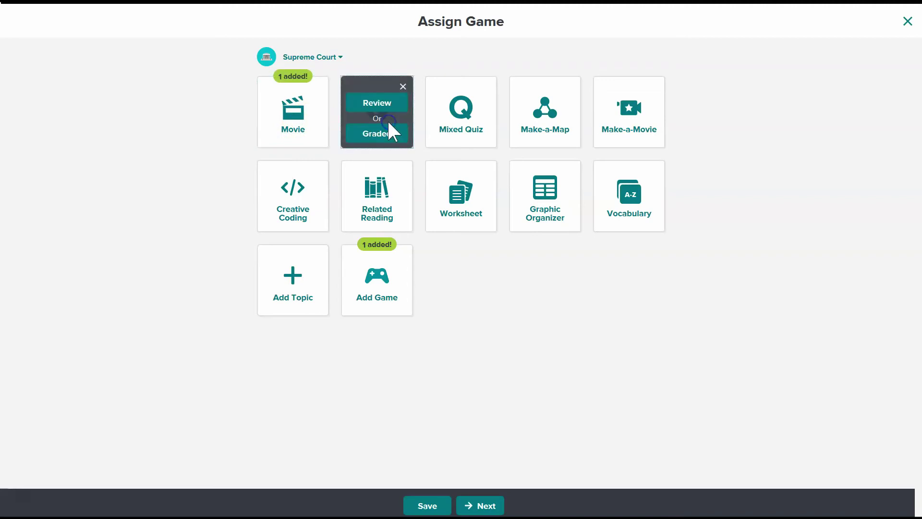
{"action": "left_click", "coordinate": [387, 101]}
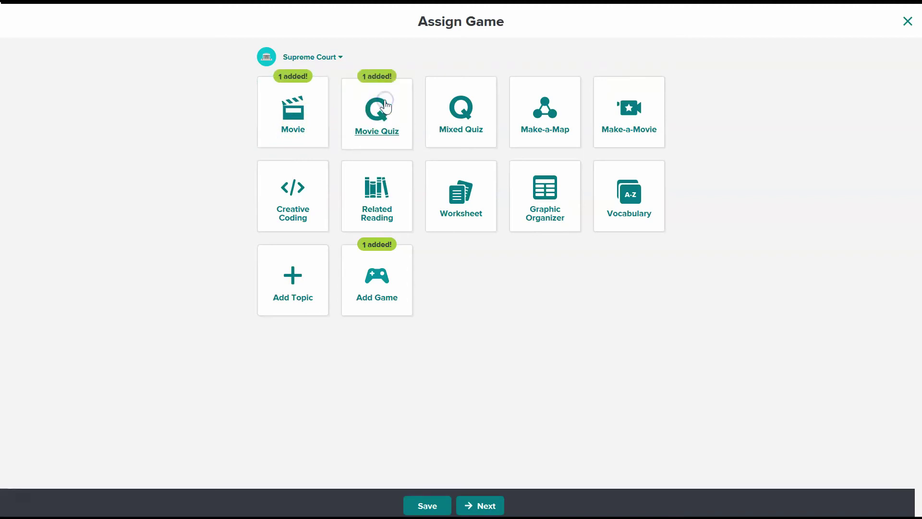
{"action": "left_click", "coordinate": [385, 212]}
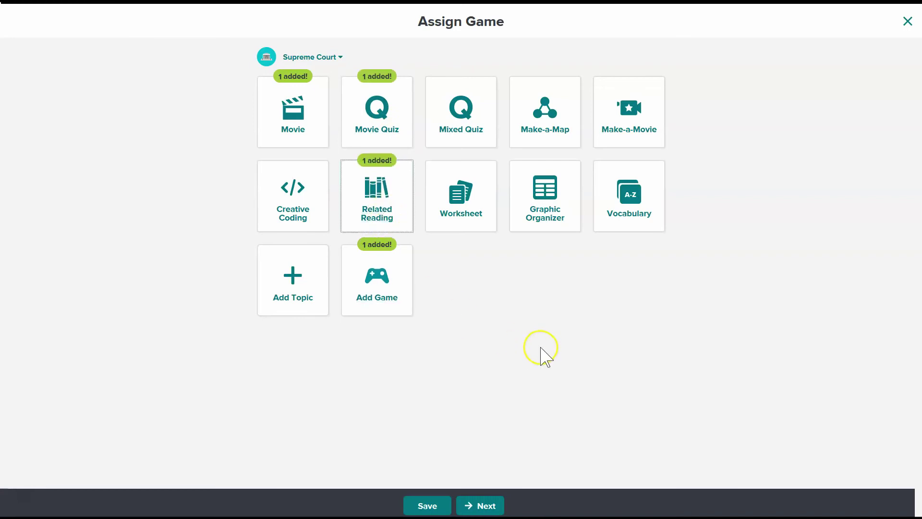
{"action": "left_click", "coordinate": [551, 210]}
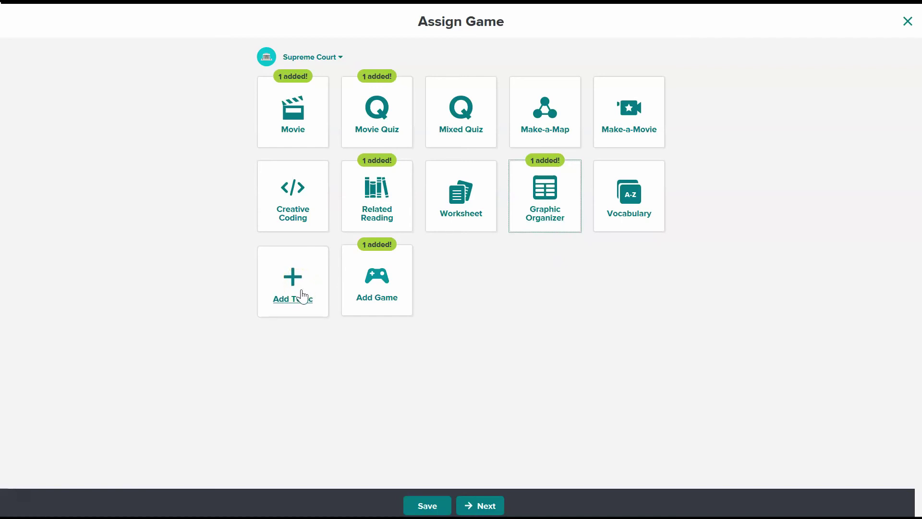
- Add the Sortify: U.S. Constitution game, then bring up the list of topics to add
{"action": "left_click", "coordinate": [387, 296]}
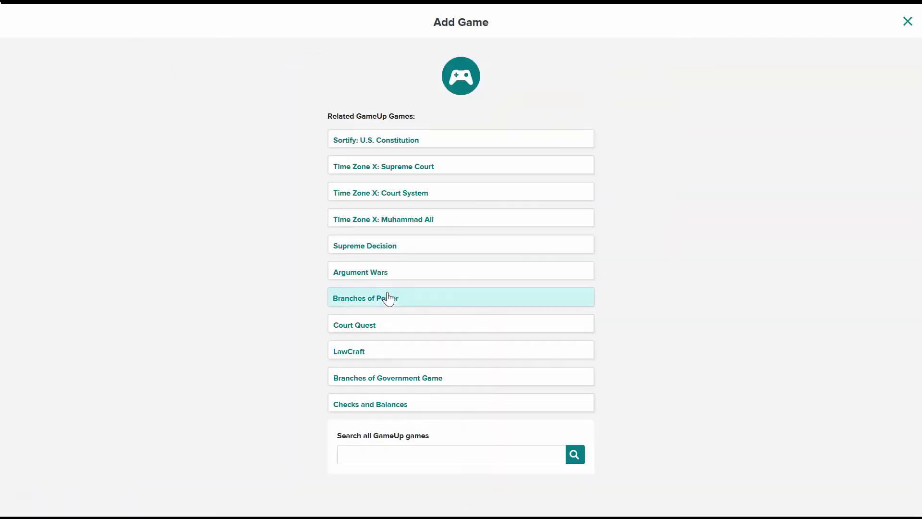
{"action": "left_click", "coordinate": [401, 142]}
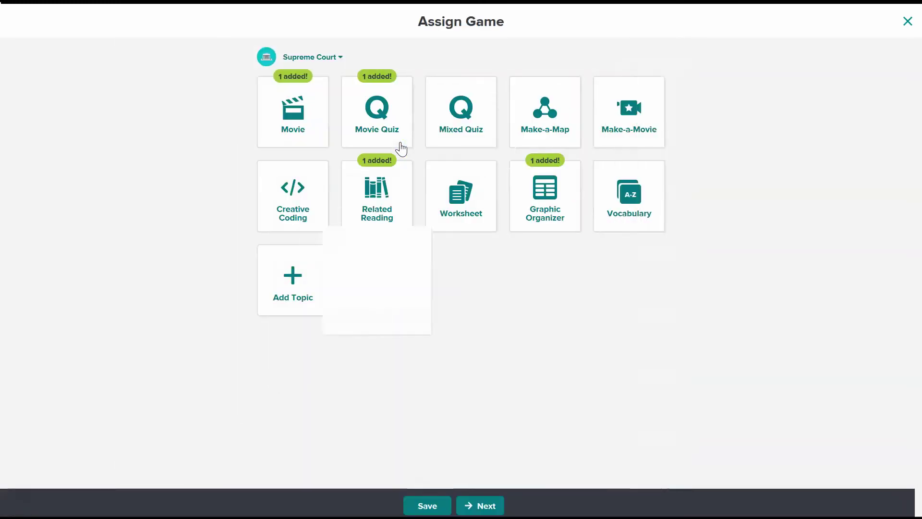
{"action": "left_click", "coordinate": [294, 280]}
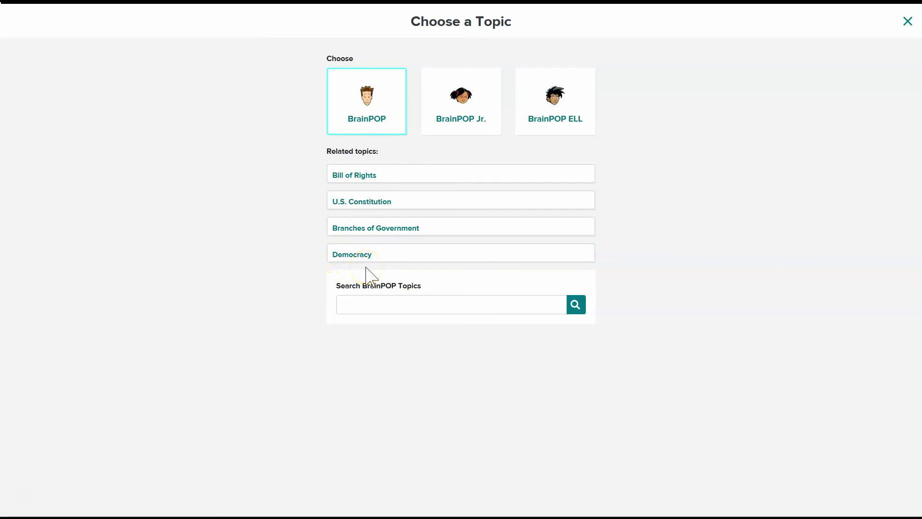
- Add the Branches of Government topic with its Movie, a graded Challenge and the Primary Source
{"action": "left_click", "coordinate": [383, 235]}
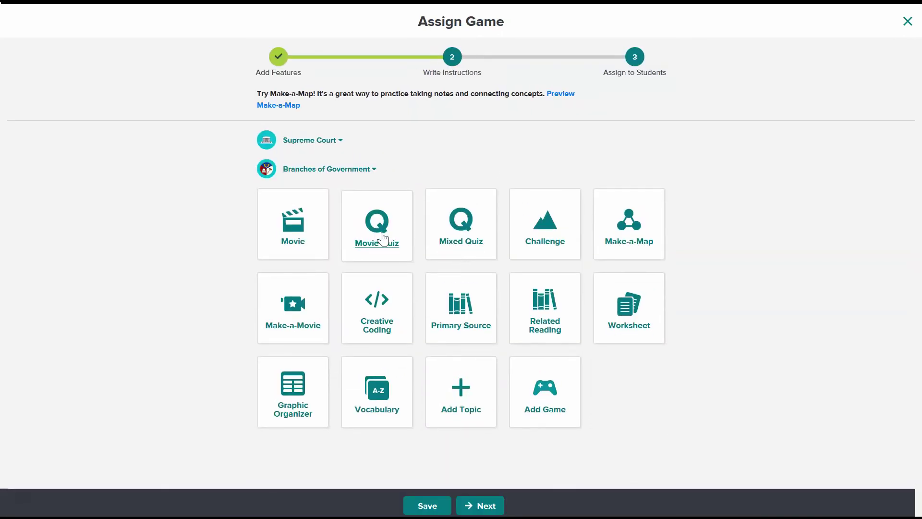
{"action": "left_click", "coordinate": [299, 256]}
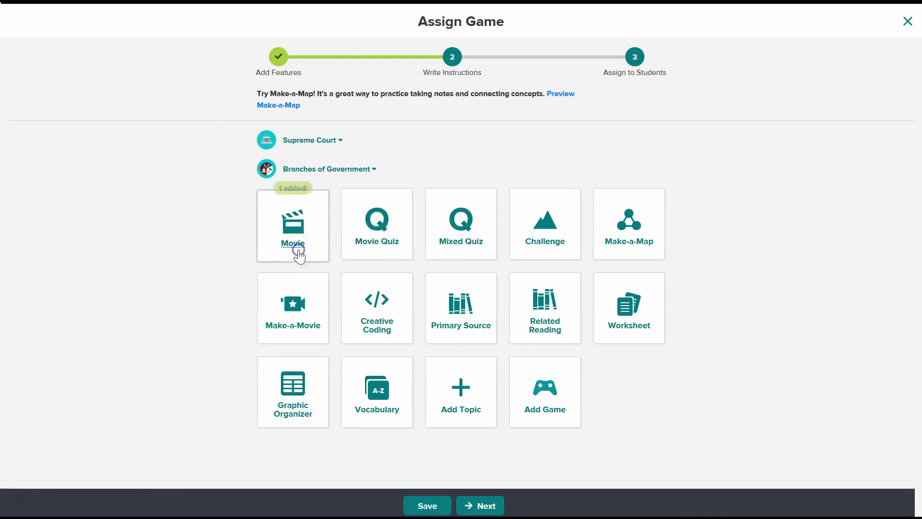
{"action": "left_click", "coordinate": [548, 234]}
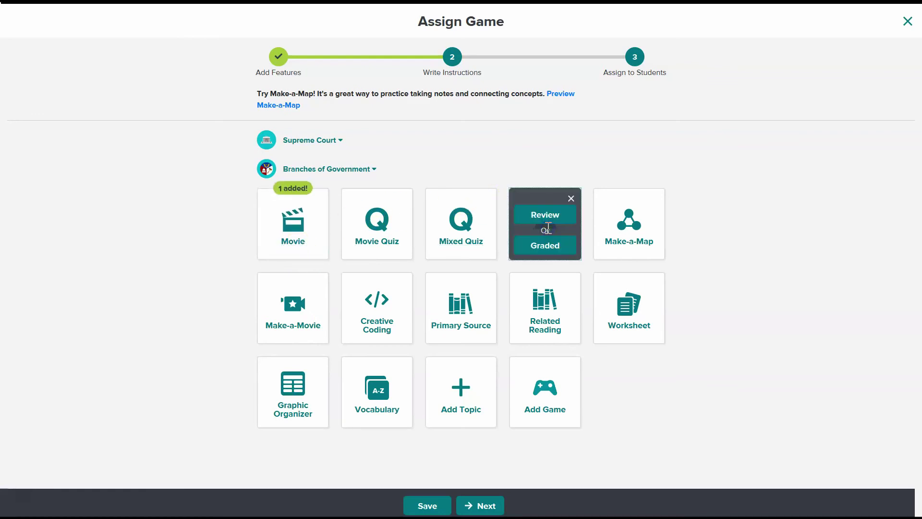
{"action": "left_click", "coordinate": [551, 249]}
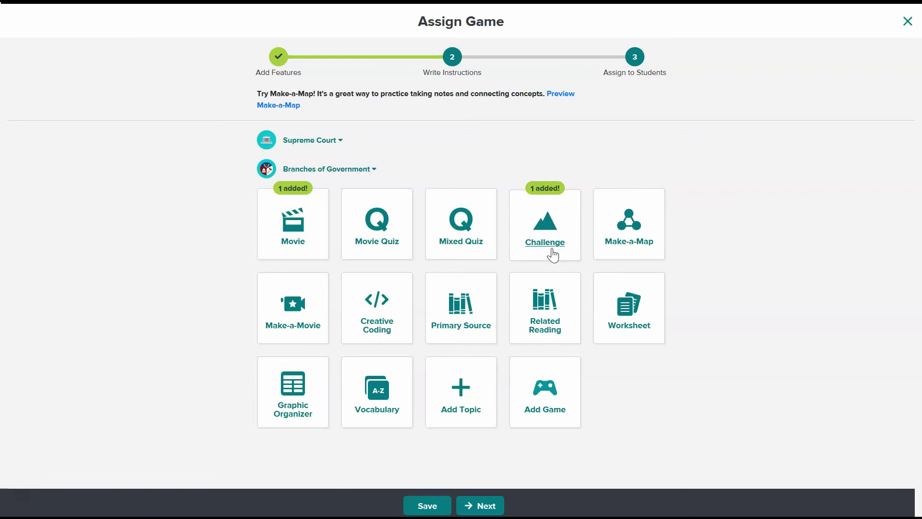
{"action": "left_click", "coordinate": [454, 323]}
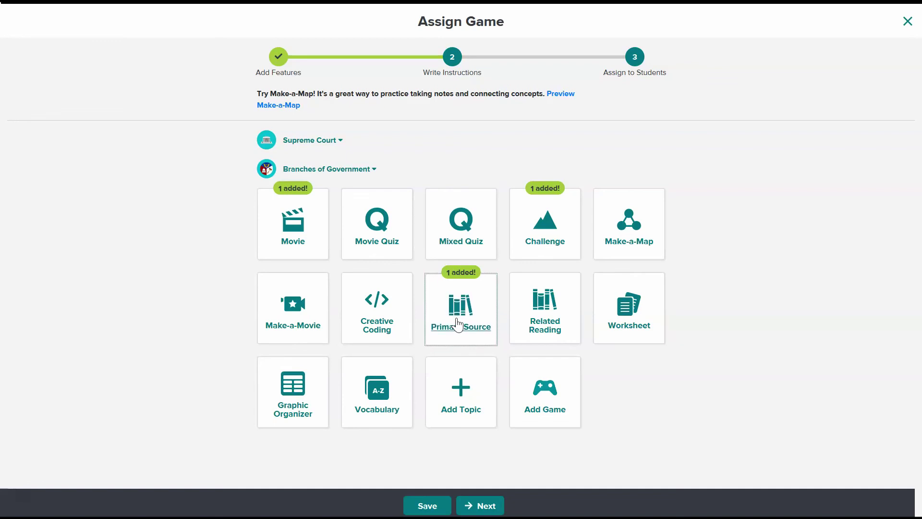
{"action": "left_click", "coordinate": [469, 322]}
{"action": "left_click", "coordinate": [481, 431]}
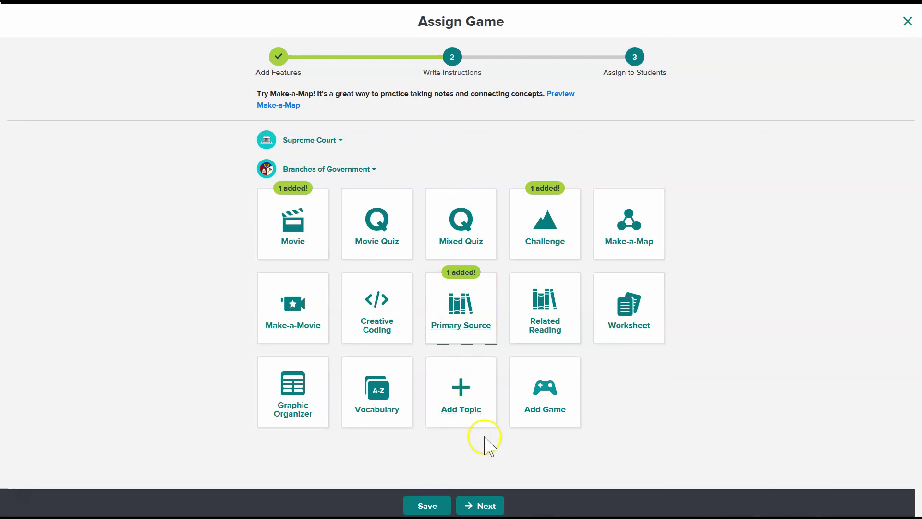
- Write 'Instructions here' as the assignment instructions and move on to the Assign to Students step
{"action": "left_click", "coordinate": [479, 506]}
{"action": "left_click", "coordinate": [517, 212]}
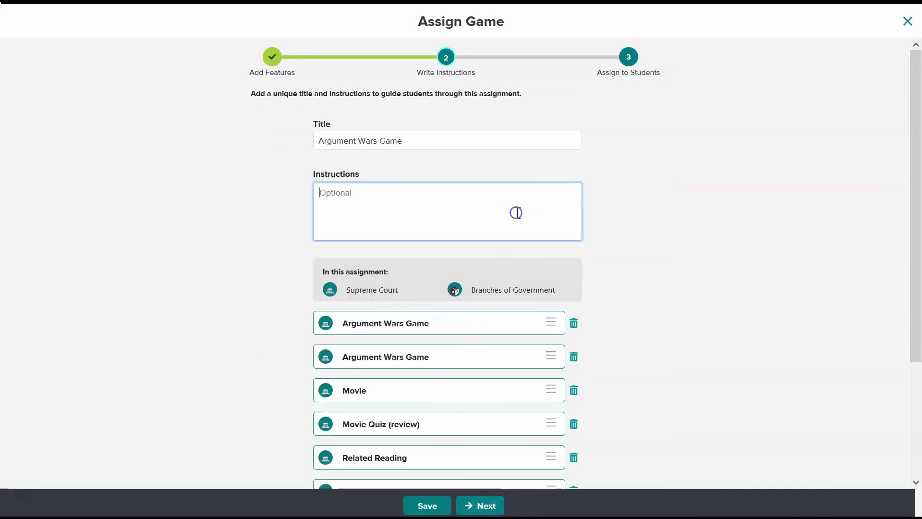
{"action": "type", "text": "Instr"}
{"action": "type", "text": "uctions here"}
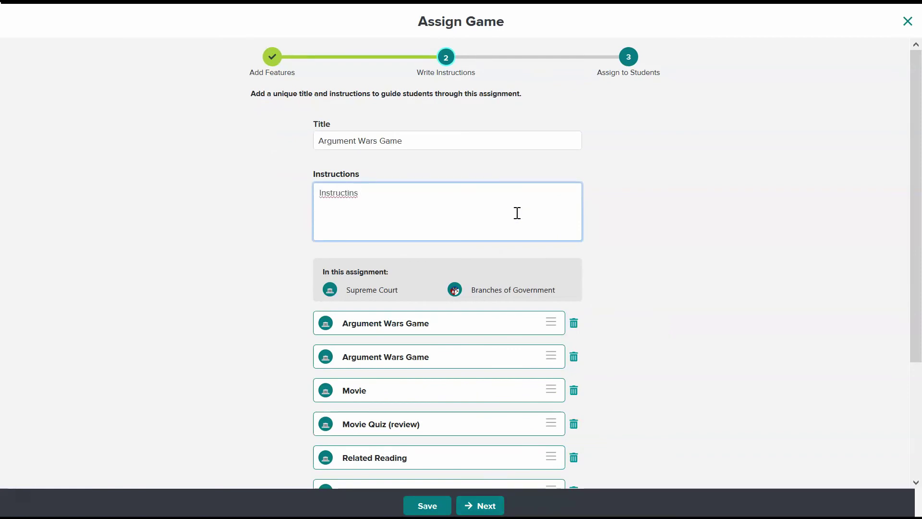
{"action": "scroll", "coordinate": [682, 270], "scroll_direction": "down", "scroll_amount": 3}
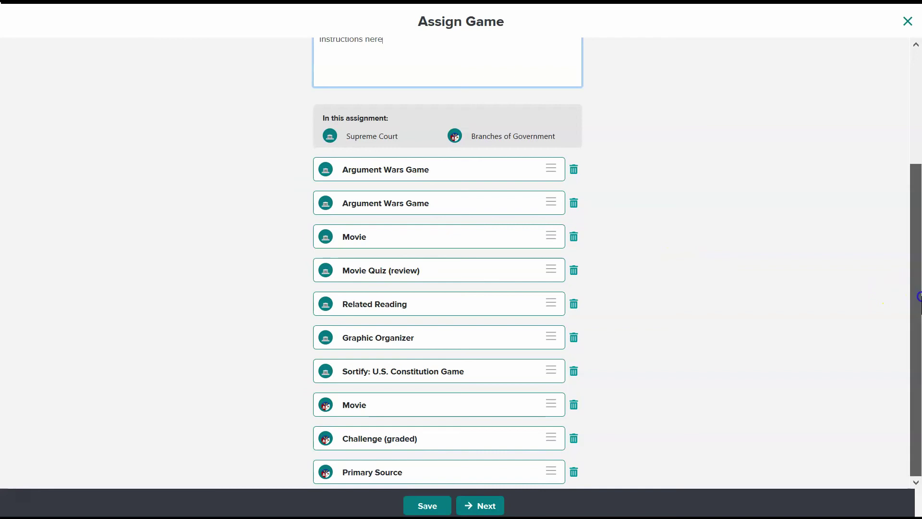
{"action": "left_click", "coordinate": [477, 505]}
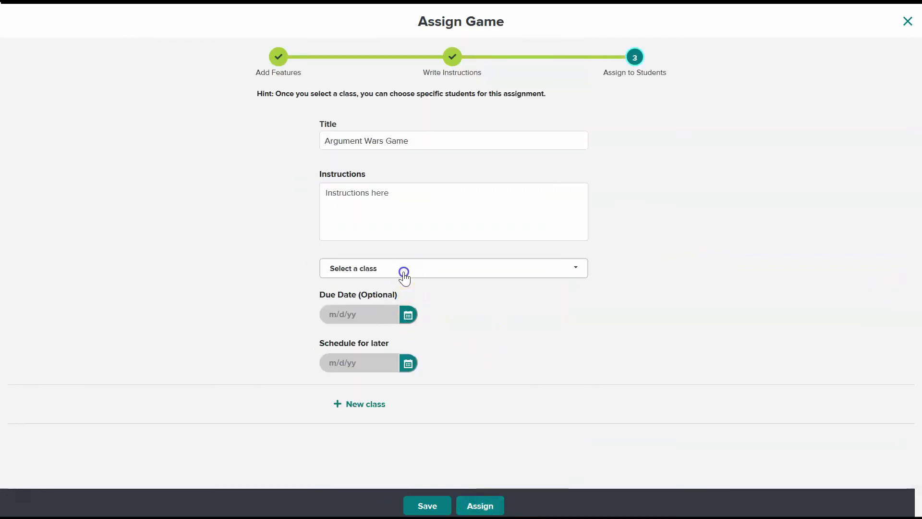
- Select Demo Class and set the due date to April 24, 2020
{"action": "left_click", "coordinate": [404, 267]}
{"action": "left_click", "coordinate": [368, 368]}
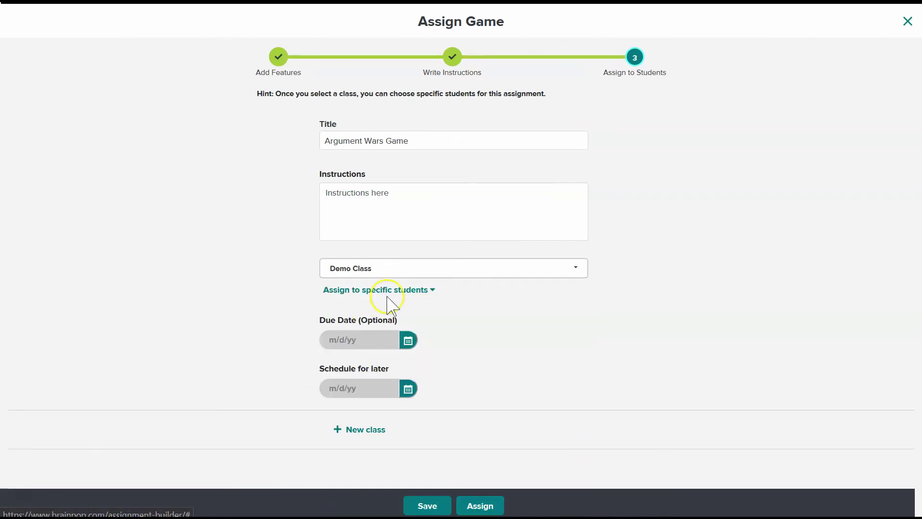
{"action": "left_click", "coordinate": [406, 339]}
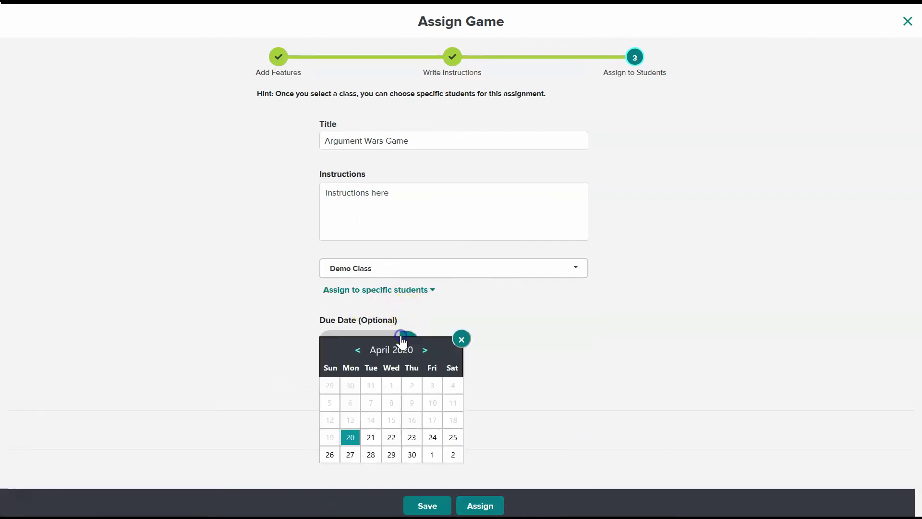
{"action": "left_click", "coordinate": [433, 438]}
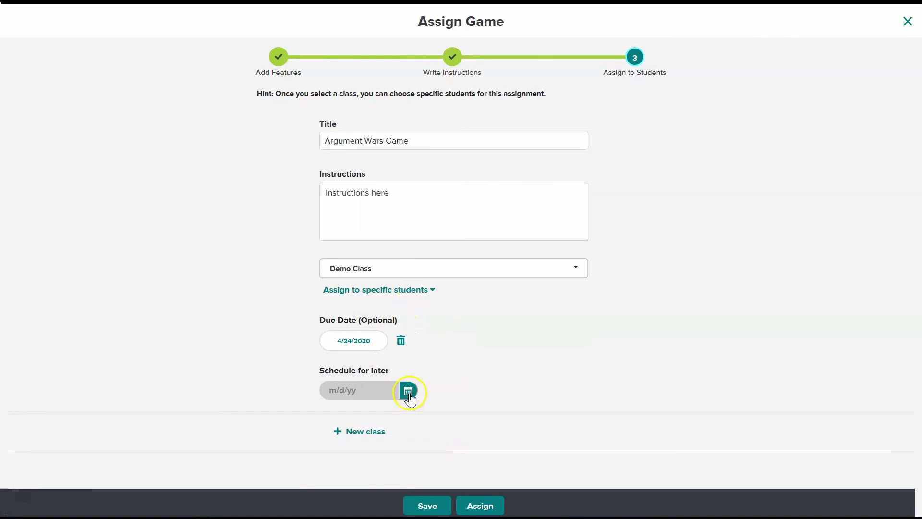
- Assign the Argument Wars Game to Demo Class and dismiss the success confirmation
{"action": "left_click", "coordinate": [480, 508]}
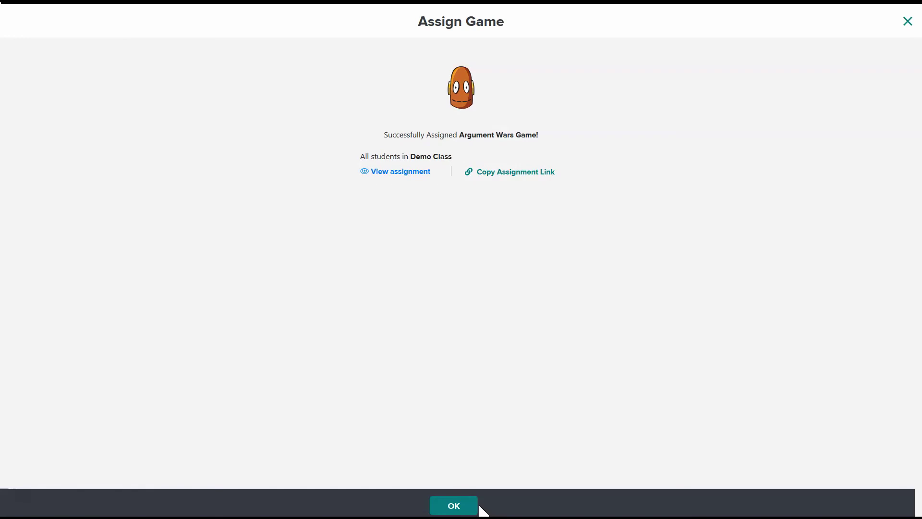
{"action": "left_click", "coordinate": [466, 505]}
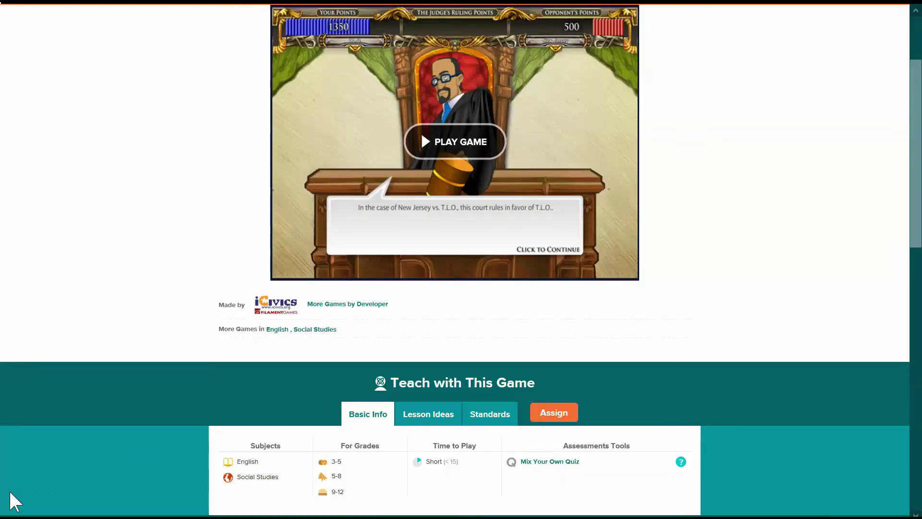